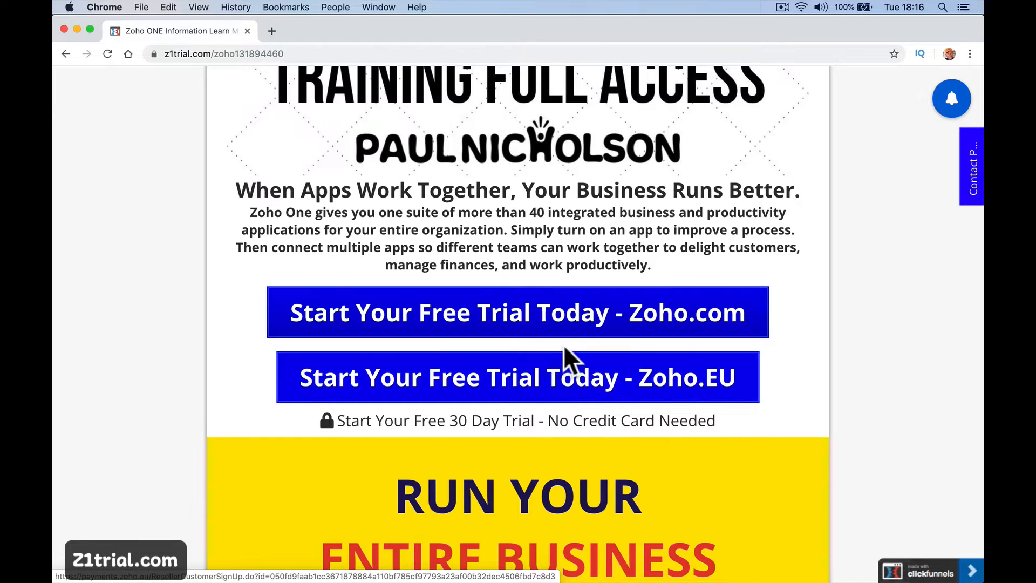
Start the Zoho One free trial and enter BlueJeansMedia as the portal name.
{"action": "left_click", "coordinate": [539, 319]}
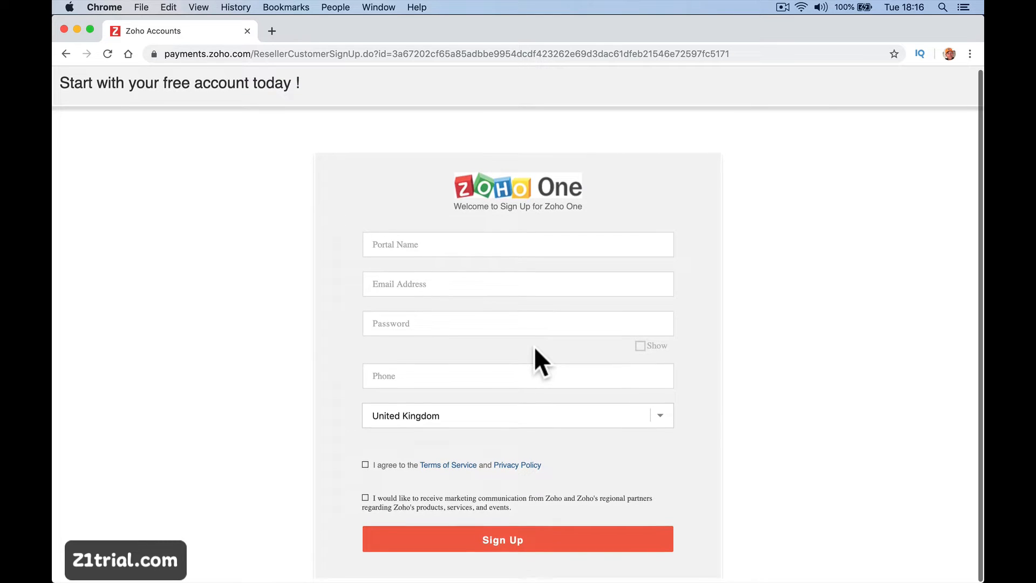
{"action": "left_click", "coordinate": [505, 250]}
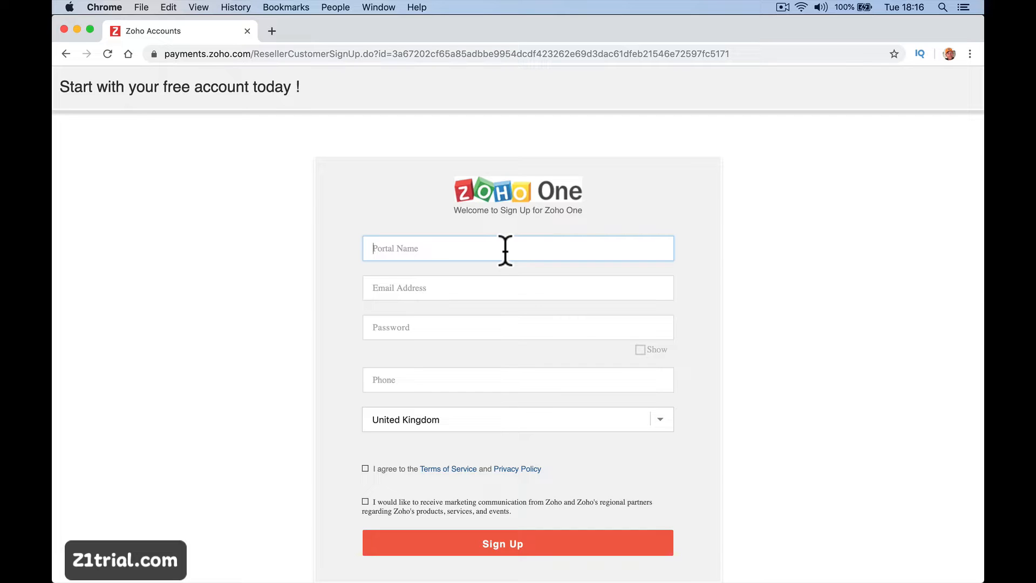
{"action": "type", "text": "BlueJeansMedia"}
{"action": "key", "text": "Tab"}
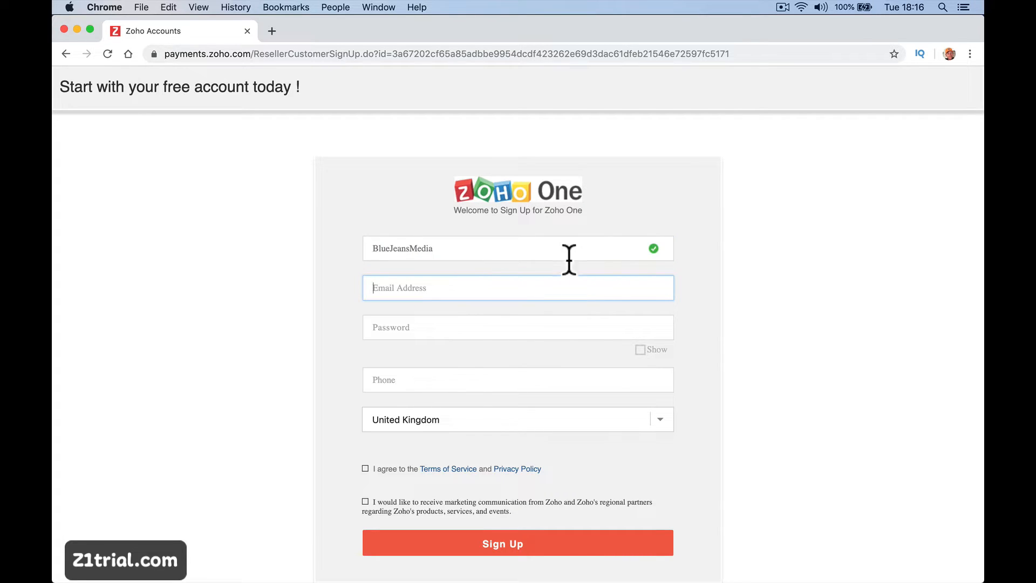
Fill in the e-mail address, password and phone number, accept the terms, and sign up.
{"action": "left_click", "coordinate": [467, 249]}
{"action": "left_click", "coordinate": [408, 293]}
{"action": "key", "text": "Tab"}
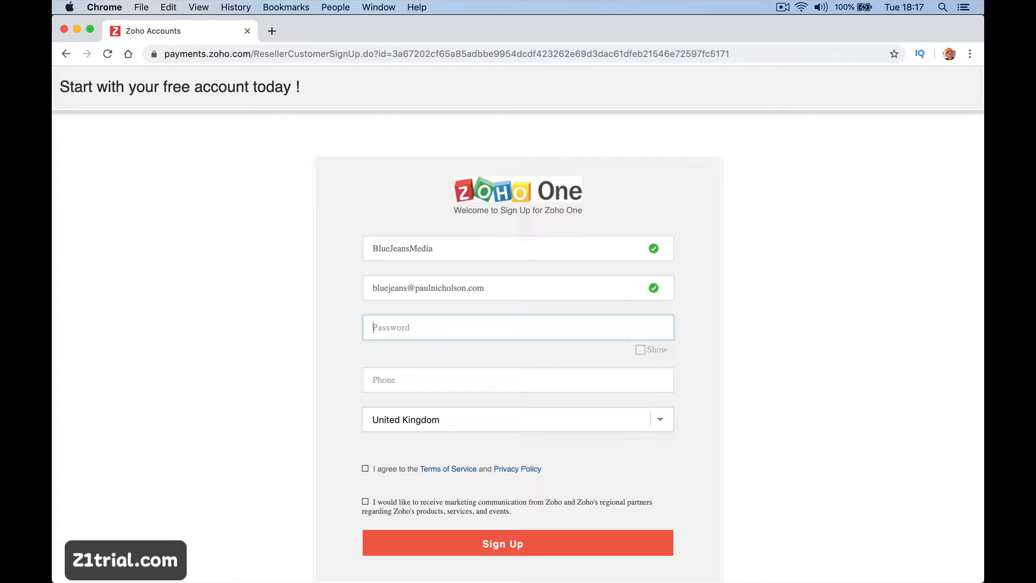
{"action": "type", "text": "••••••••••"}
{"action": "left_click", "coordinate": [392, 372]}
{"action": "type", "text": "0"}
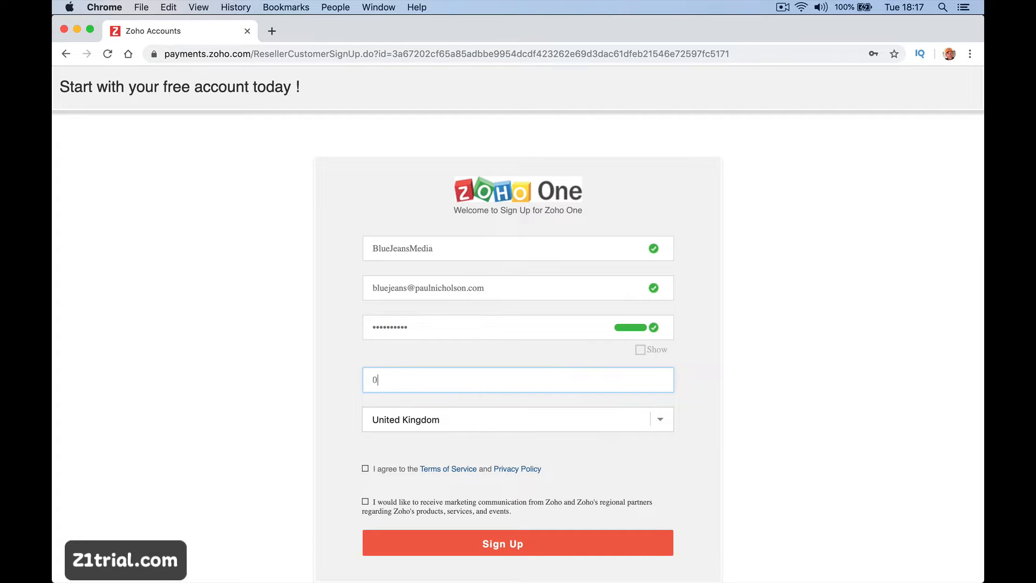
{"action": "type", "text": "123456789"}
{"action": "left_click", "coordinate": [365, 468]}
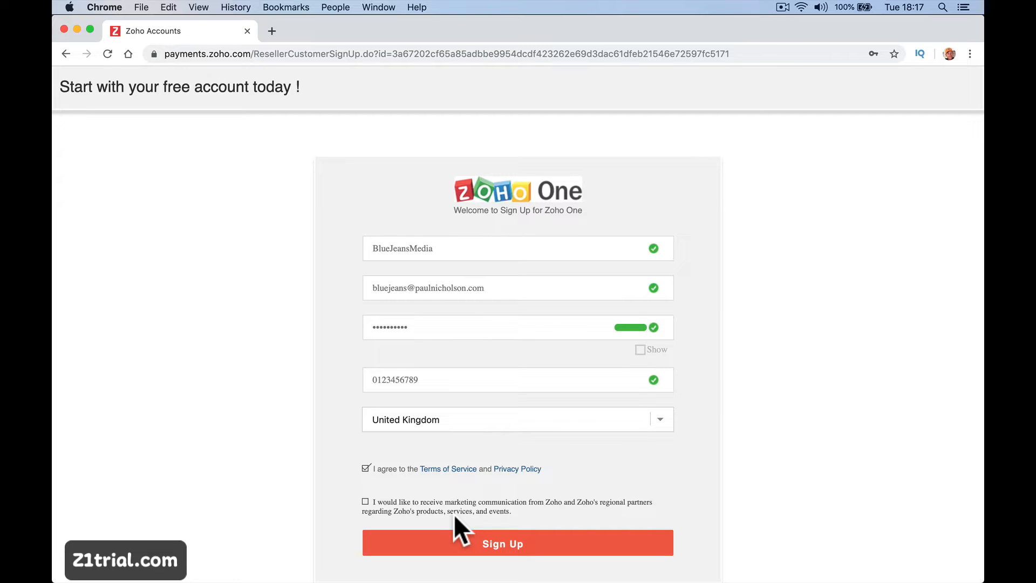
{"action": "left_click", "coordinate": [454, 545]}
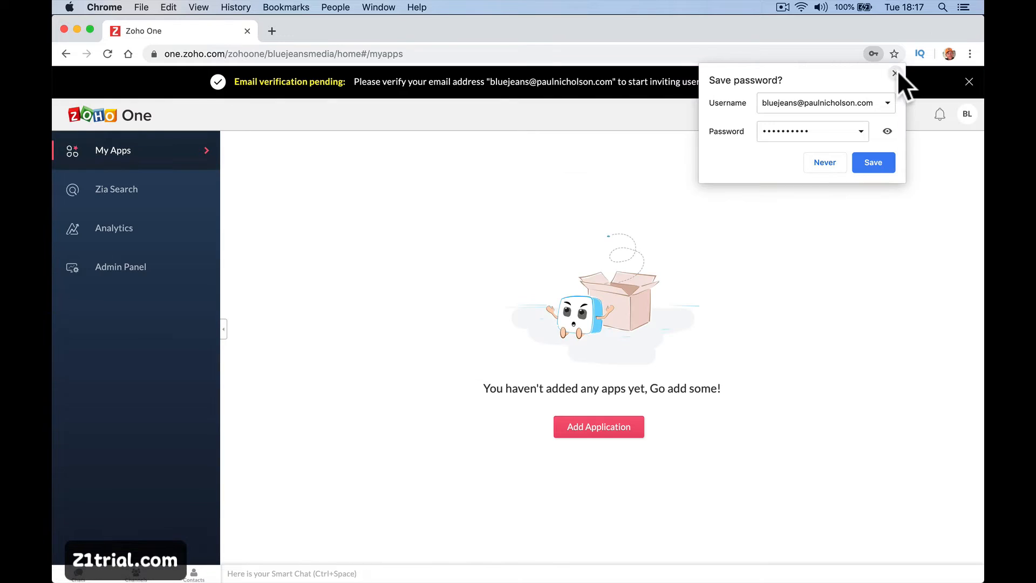
Dismiss the save-password offer, check Mail, and resend the verification e-mail from Zoho One.
{"action": "left_click", "coordinate": [895, 72]}
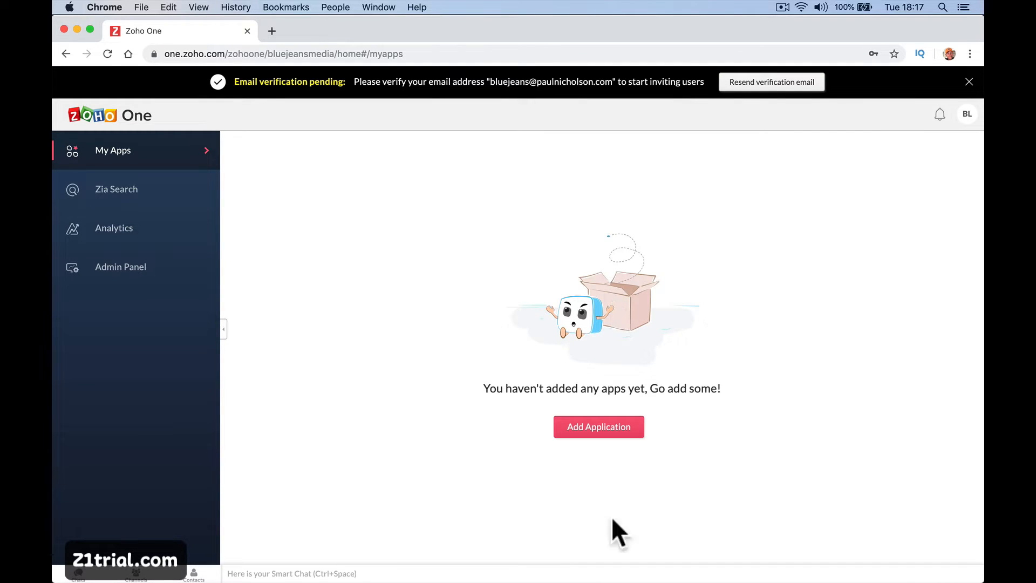
{"action": "mouse_move", "coordinate": [564, 574]}
{"action": "left_click", "coordinate": [495, 576]}
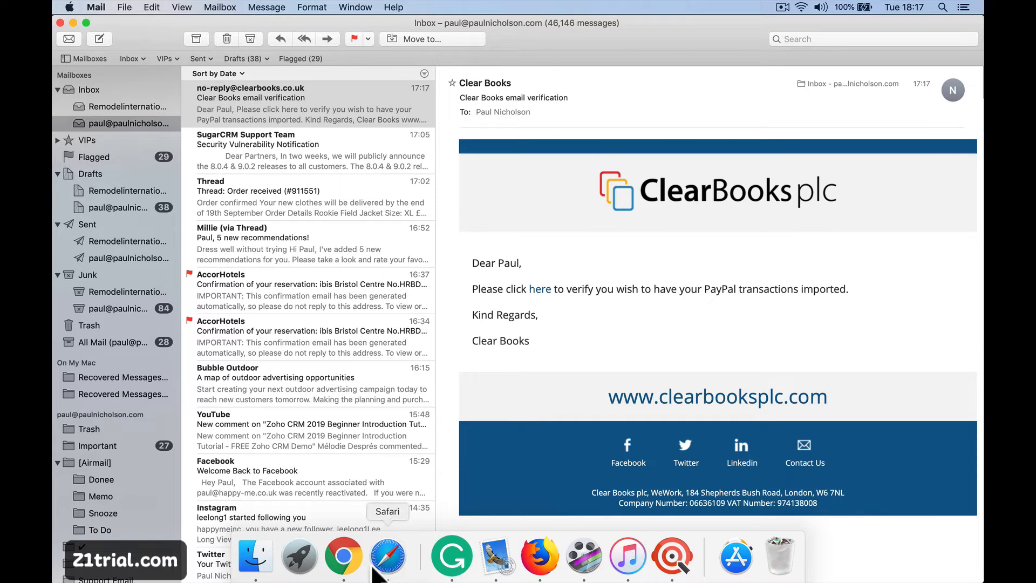
{"action": "left_click", "coordinate": [340, 557]}
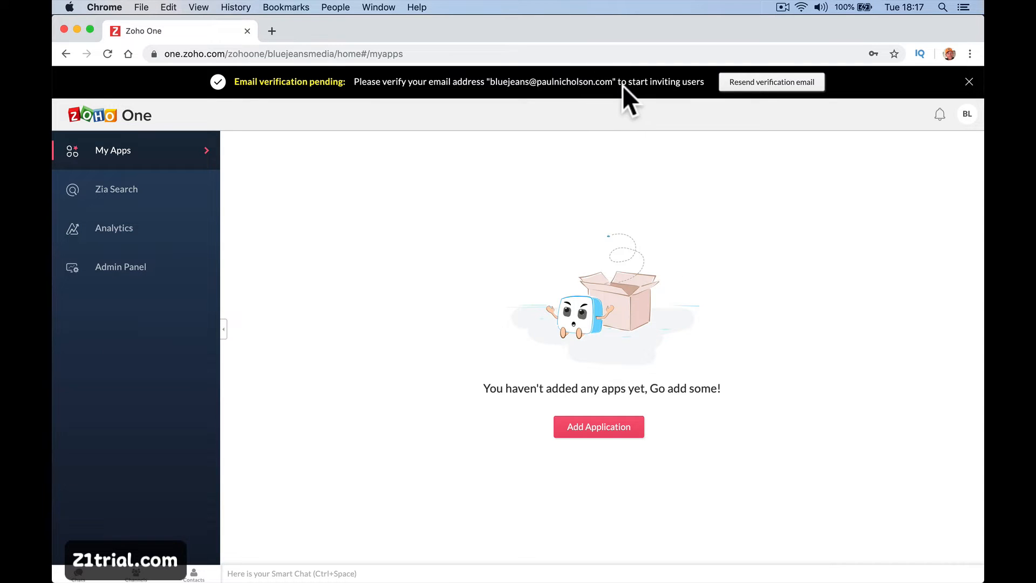
{"action": "left_click", "coordinate": [741, 85]}
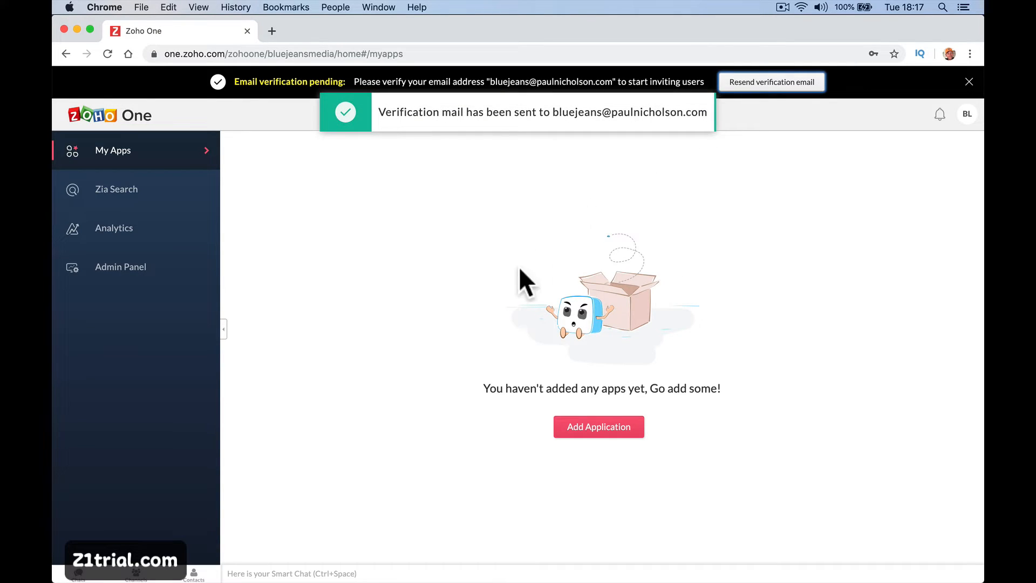
{"action": "mouse_move", "coordinate": [496, 578]}
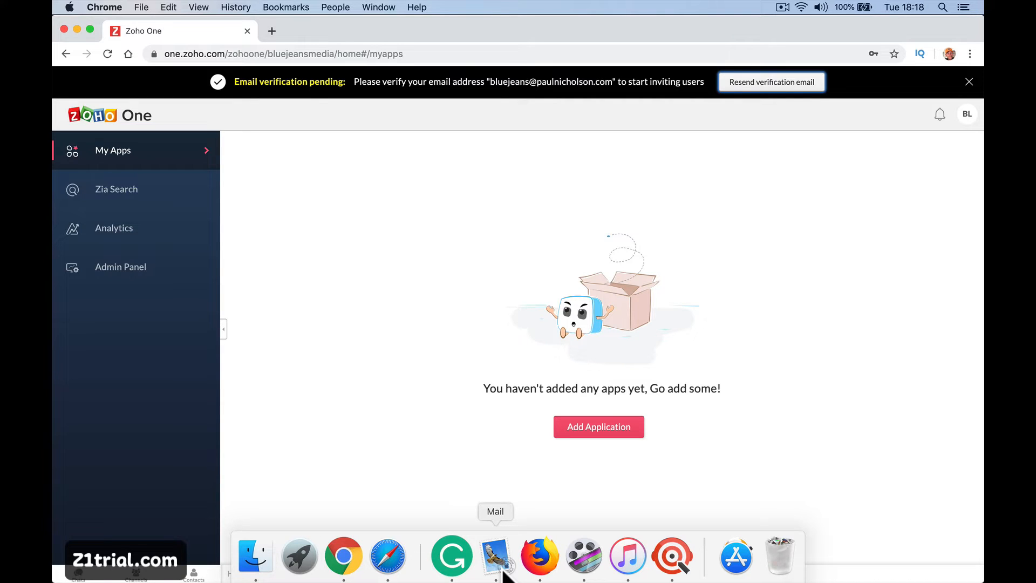
Confirm the account from the Welcome to Zoho! e-mail, sign in, and return to Zoho One.
{"action": "left_click", "coordinate": [496, 556]}
{"action": "left_click", "coordinate": [313, 203]}
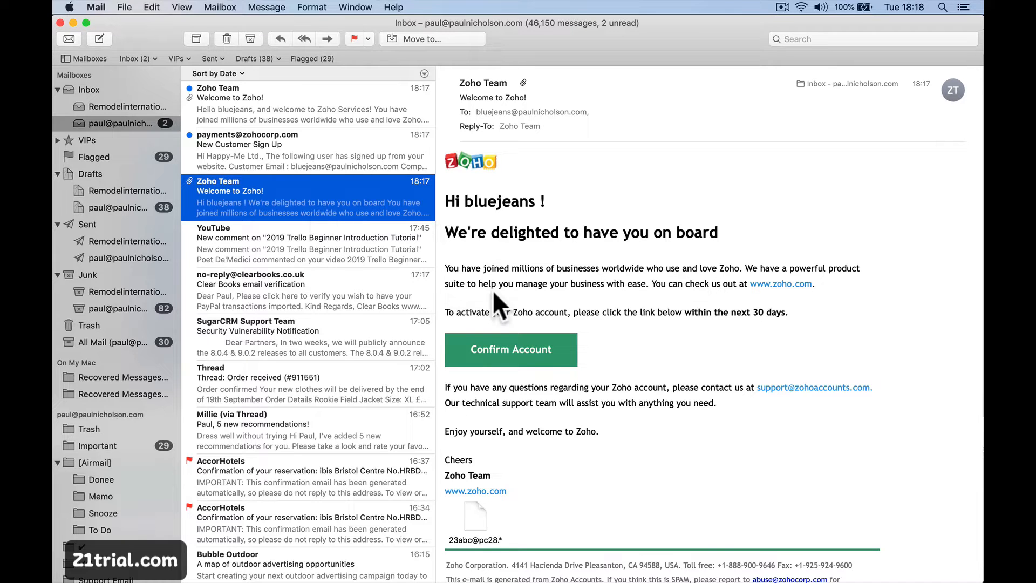
{"action": "left_click", "coordinate": [493, 330]}
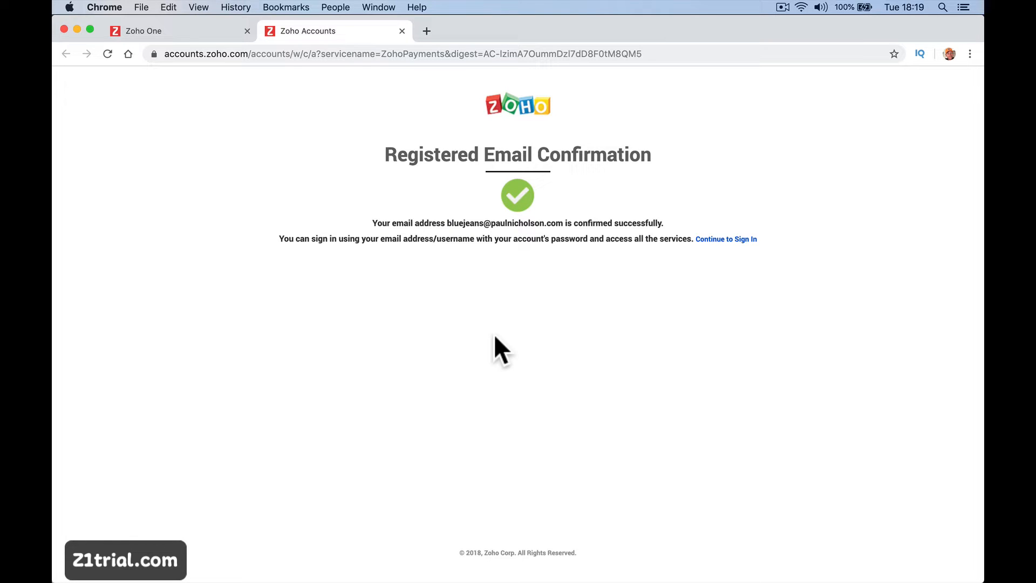
{"action": "left_click", "coordinate": [706, 241]}
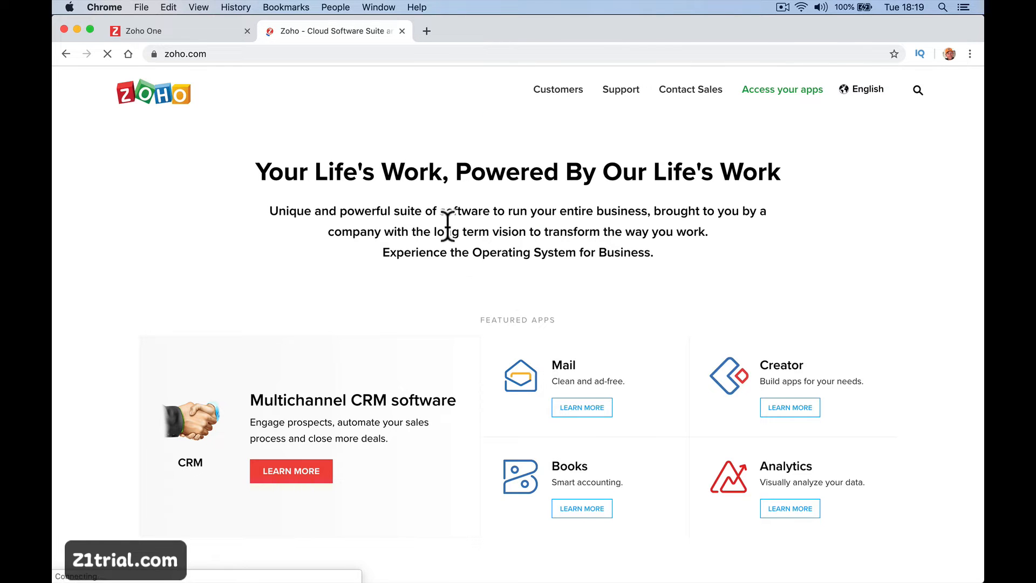
{"action": "left_click", "coordinate": [794, 91]}
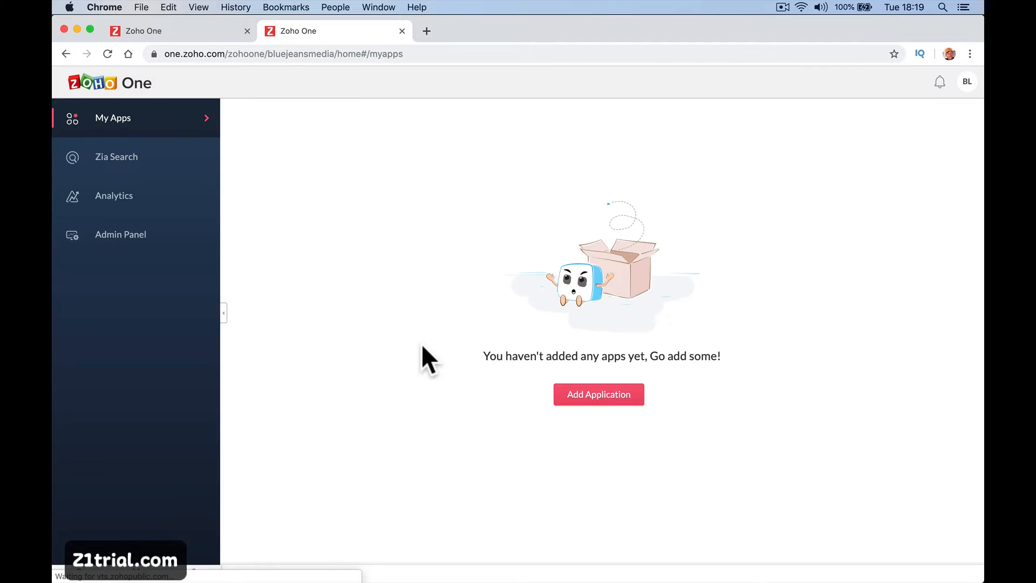
{"action": "key", "text": "super+Tab"}
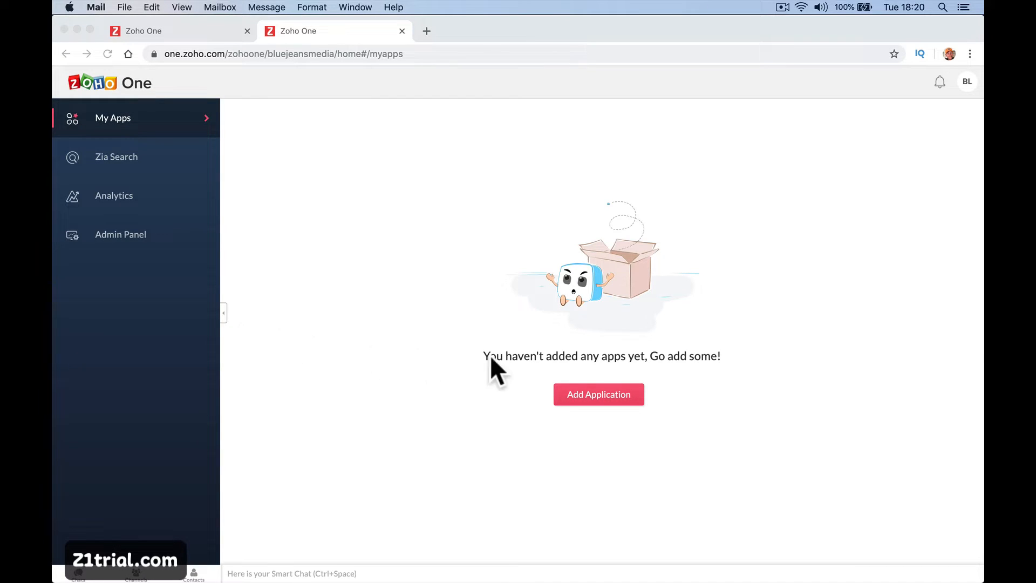
{"action": "left_click", "coordinate": [591, 391]}
Select CRM, Mail and Desk and add the three applications to the organisation.
{"action": "left_click", "coordinate": [592, 394]}
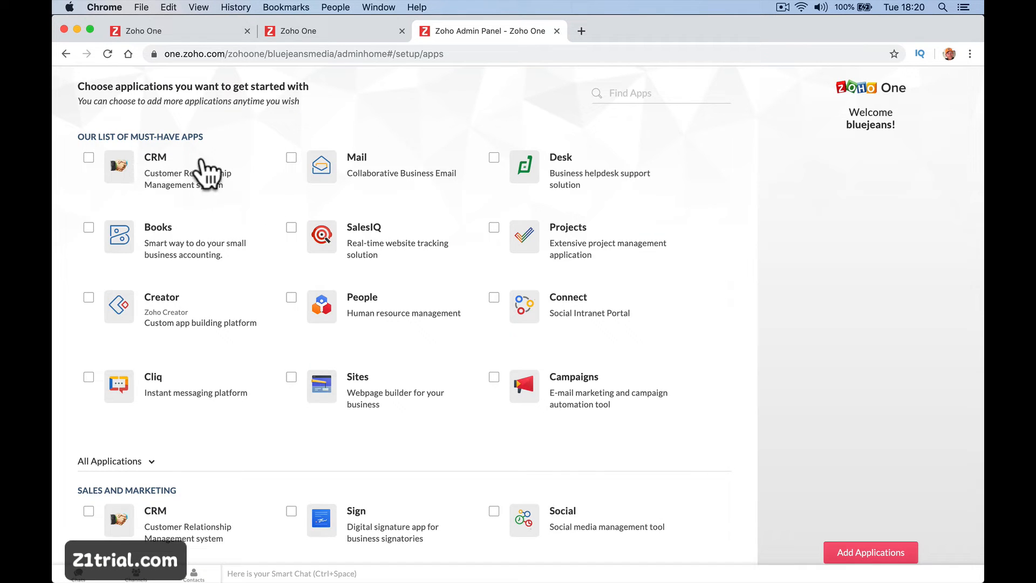
{"action": "left_click", "coordinate": [88, 157]}
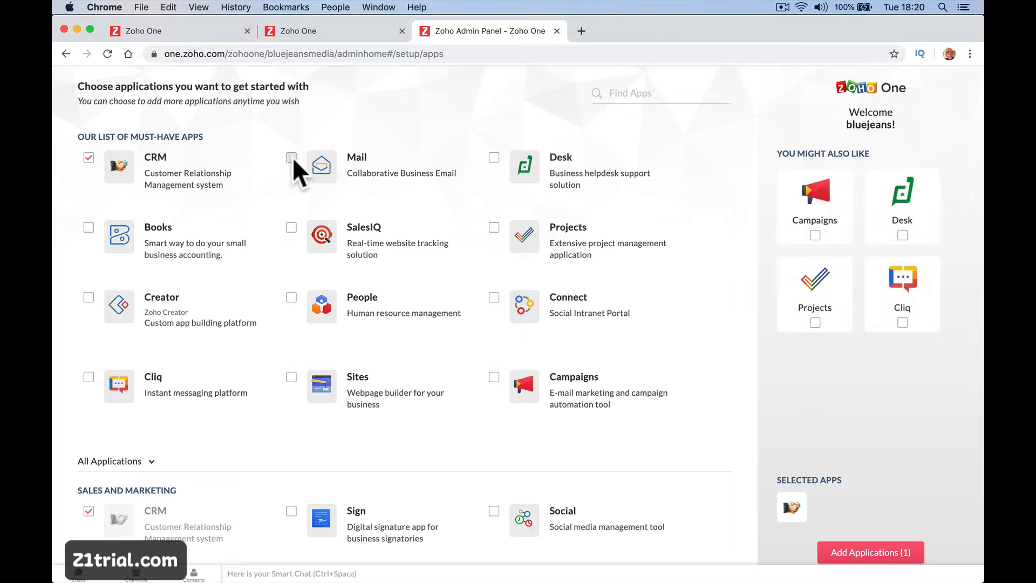
{"action": "left_click", "coordinate": [292, 158]}
{"action": "left_click", "coordinate": [494, 157]}
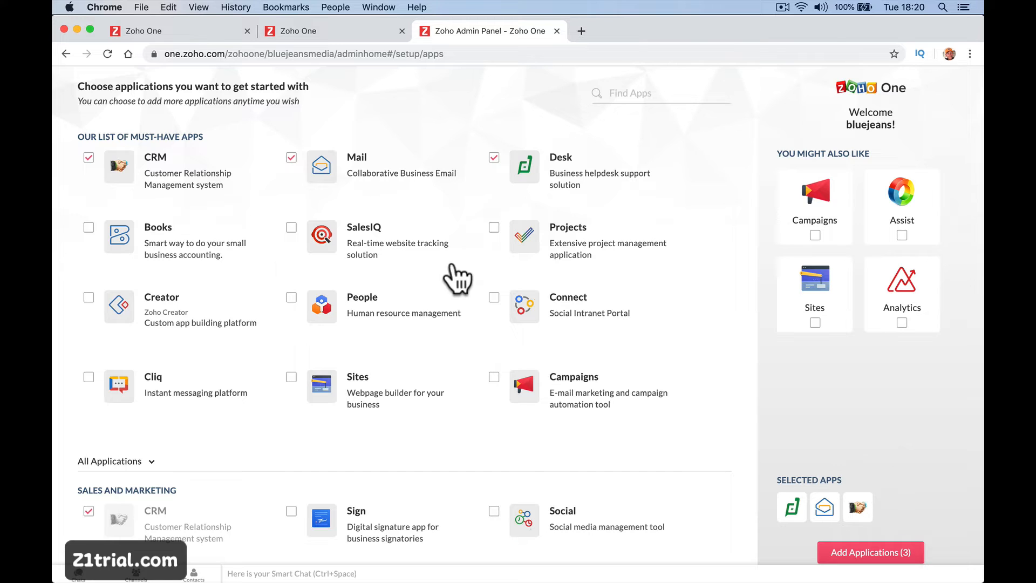
{"action": "left_click", "coordinate": [867, 555]}
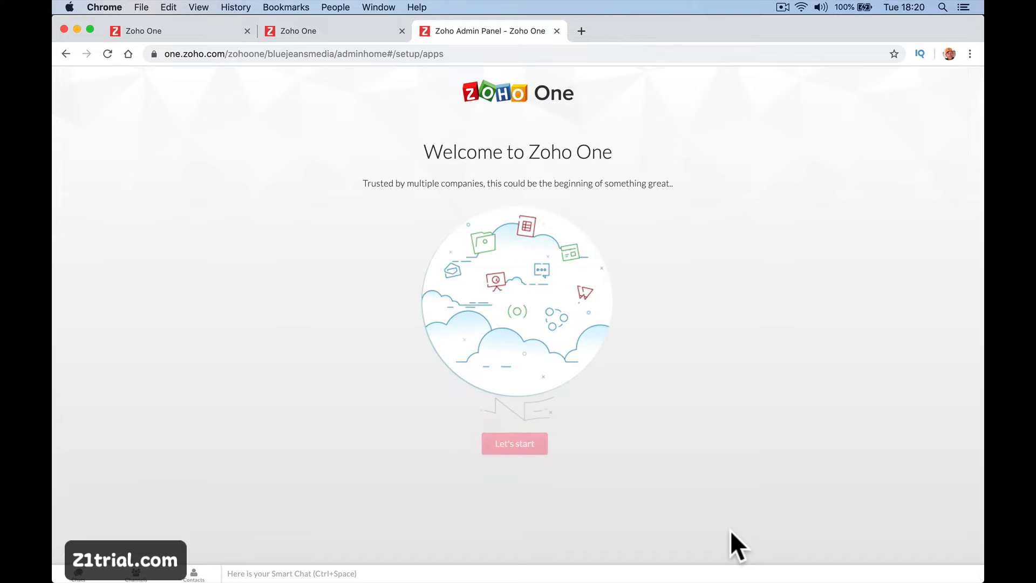
Step through the tour's Applications, Users, Groups, Security and Quick Actions stops, exiting at step 7/7.
{"action": "key", "text": "Return"}
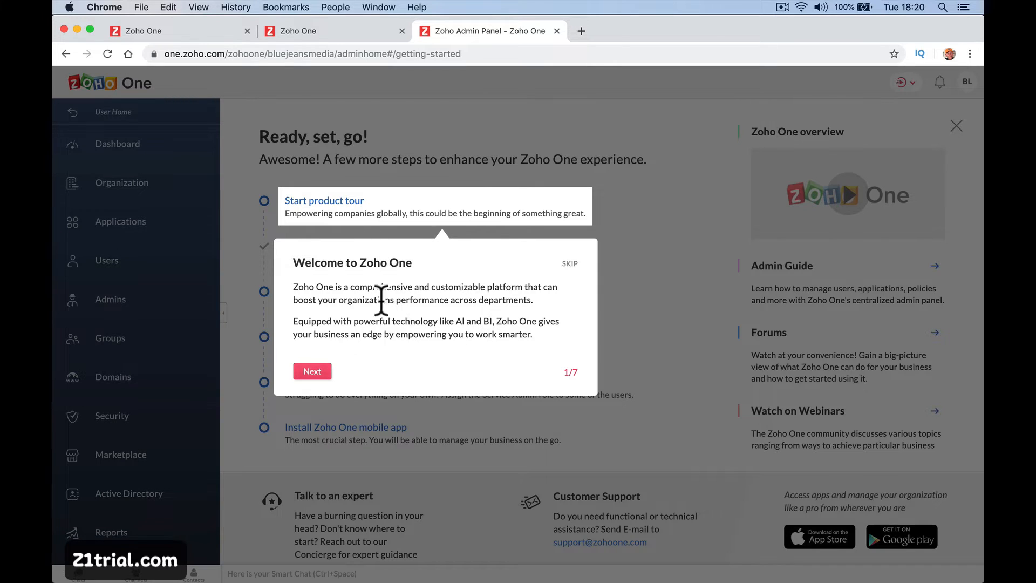
{"action": "left_click", "coordinate": [311, 371]}
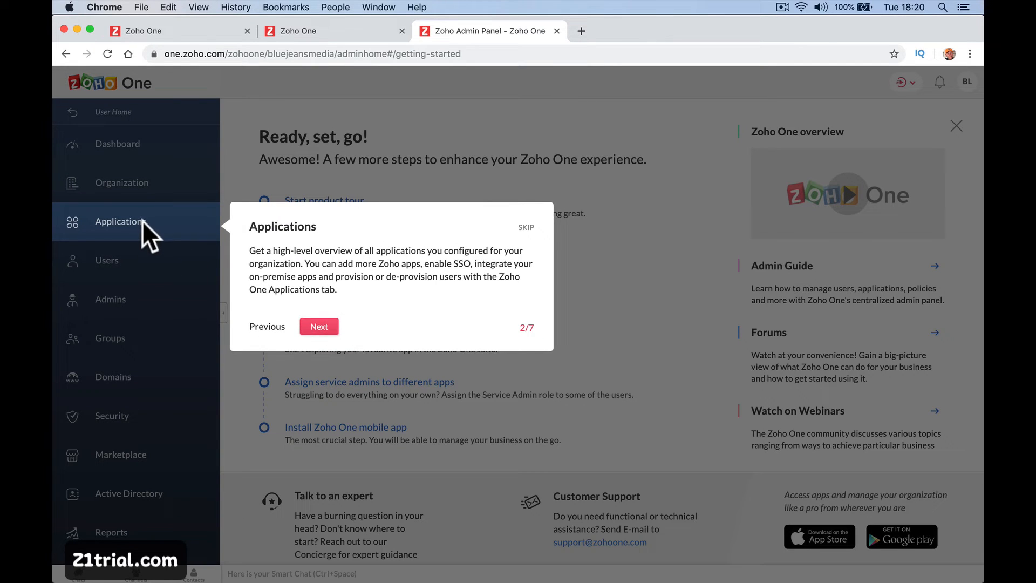
{"action": "left_click", "coordinate": [326, 327]}
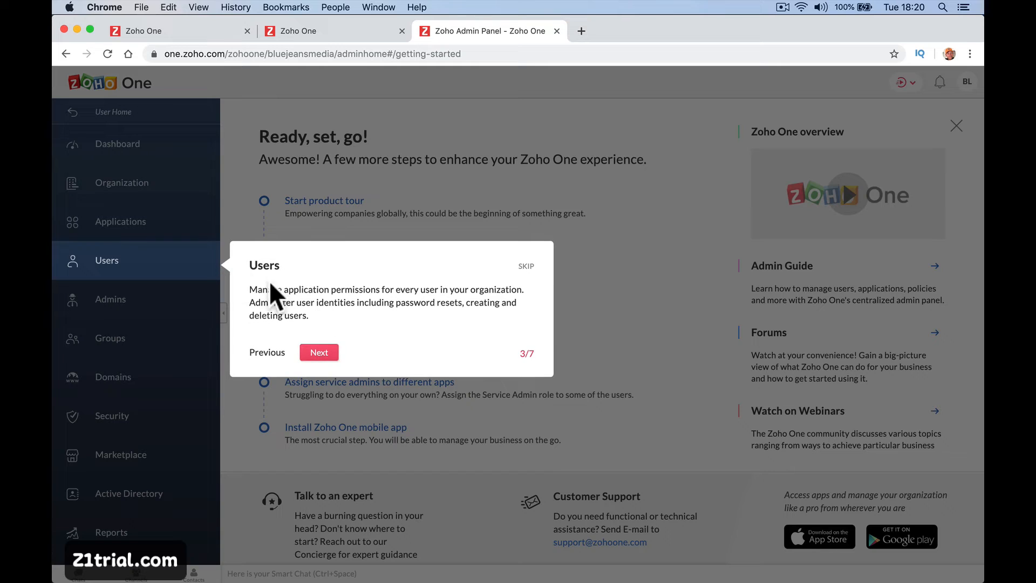
{"action": "left_click", "coordinate": [333, 354]}
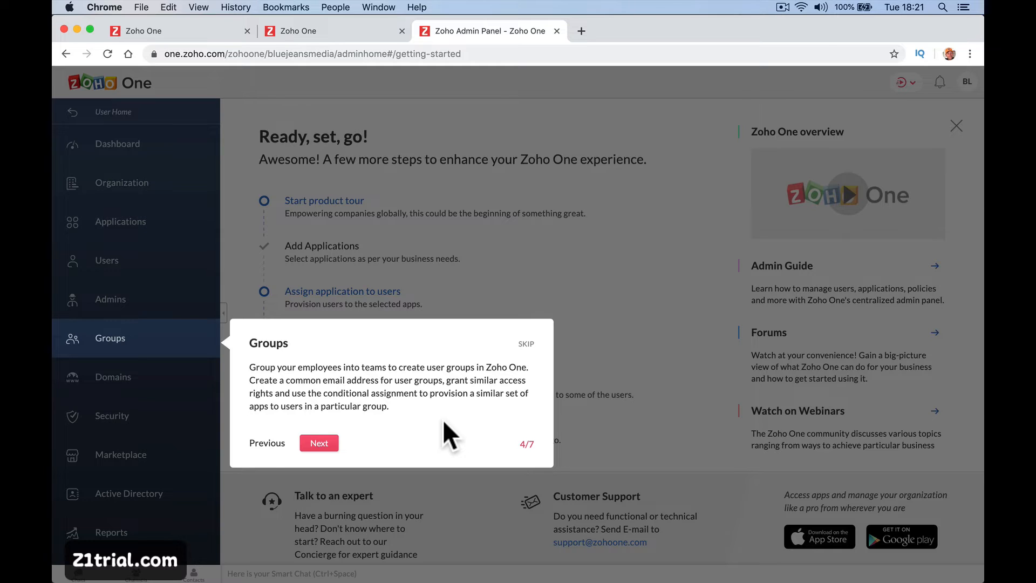
{"action": "left_click", "coordinate": [323, 444]}
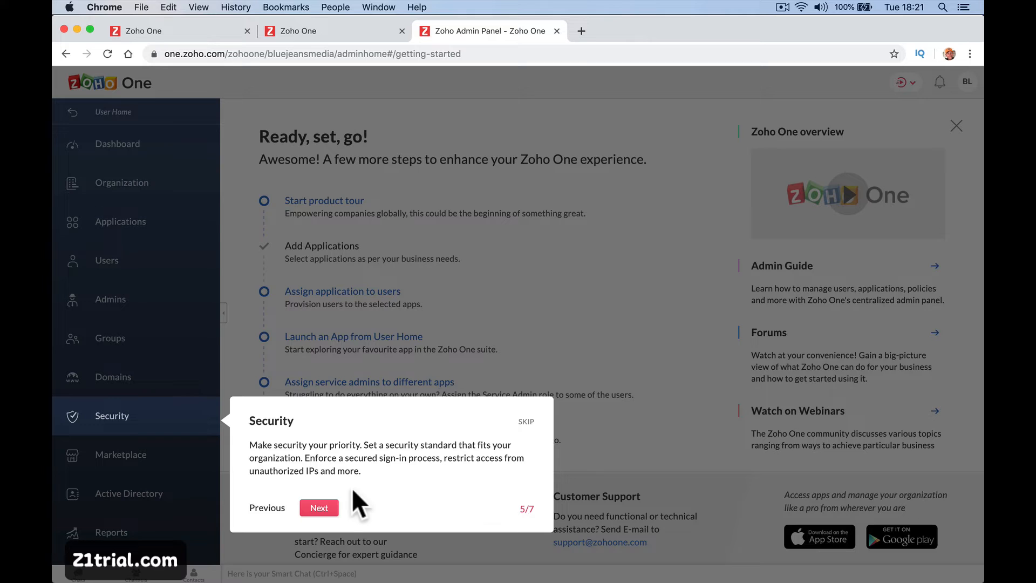
{"action": "left_click", "coordinate": [320, 508]}
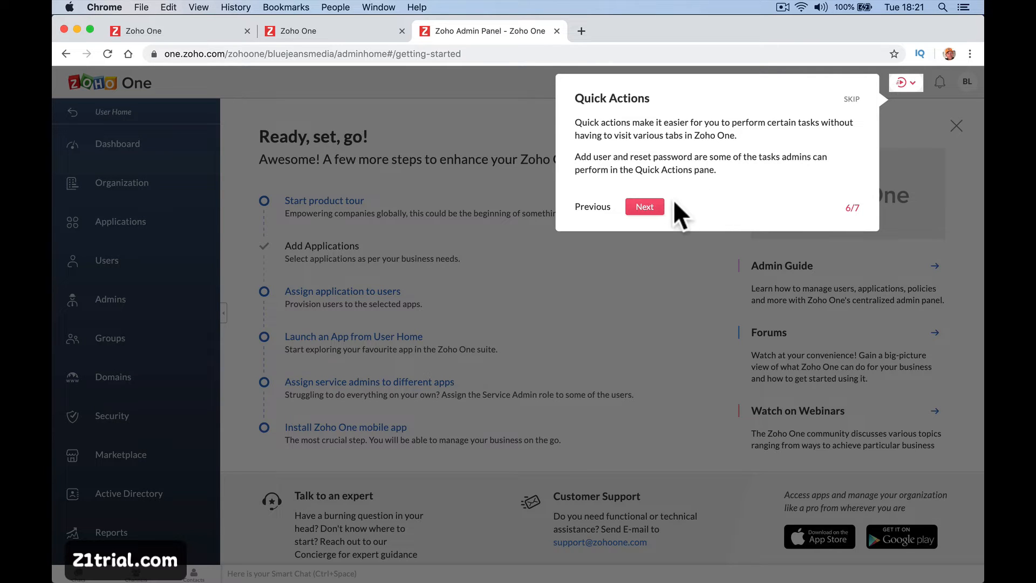
{"action": "left_click", "coordinate": [656, 207]}
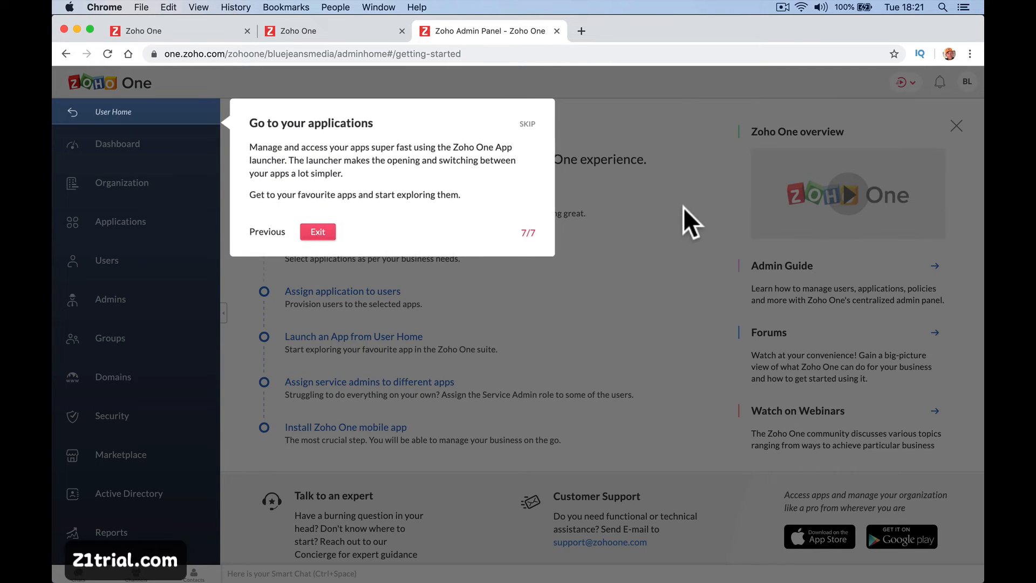
{"action": "left_click", "coordinate": [317, 232]}
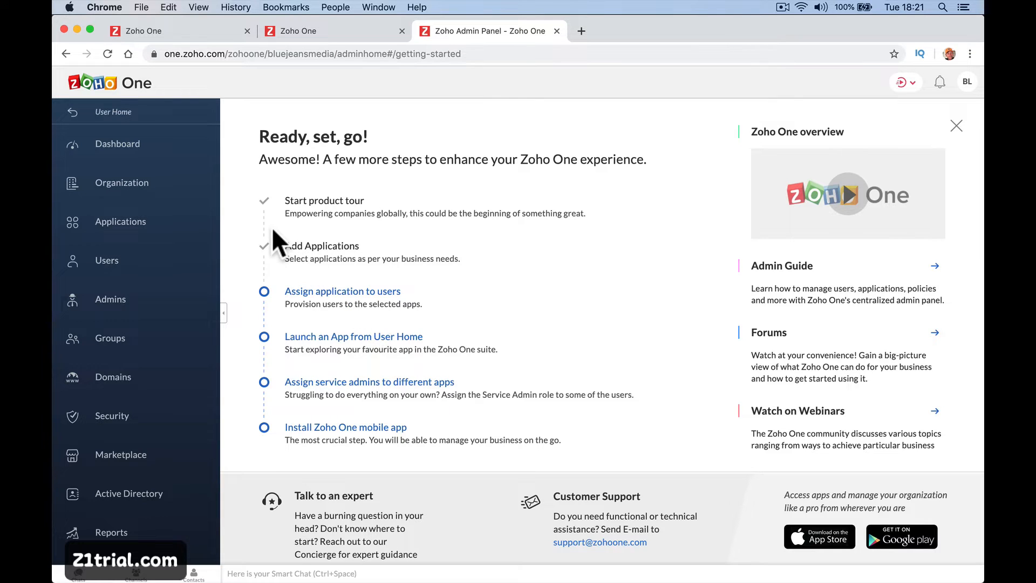
Show the Applications list with CRM and Desk.
{"action": "left_click", "coordinate": [162, 232]}
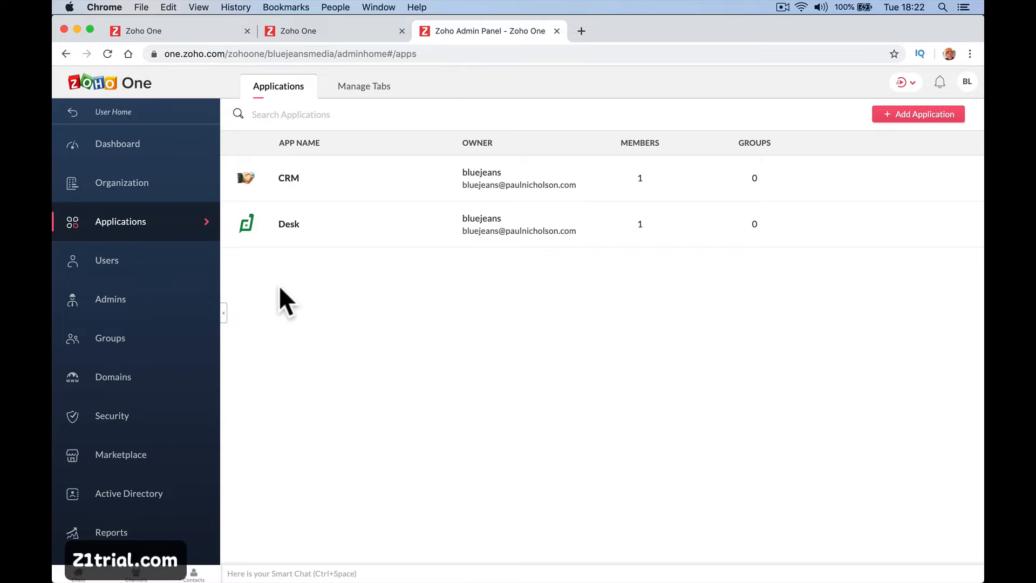
Look over the Dashboard, Organization, Applications and Manage Tabs sections.
{"action": "left_click", "coordinate": [200, 151]}
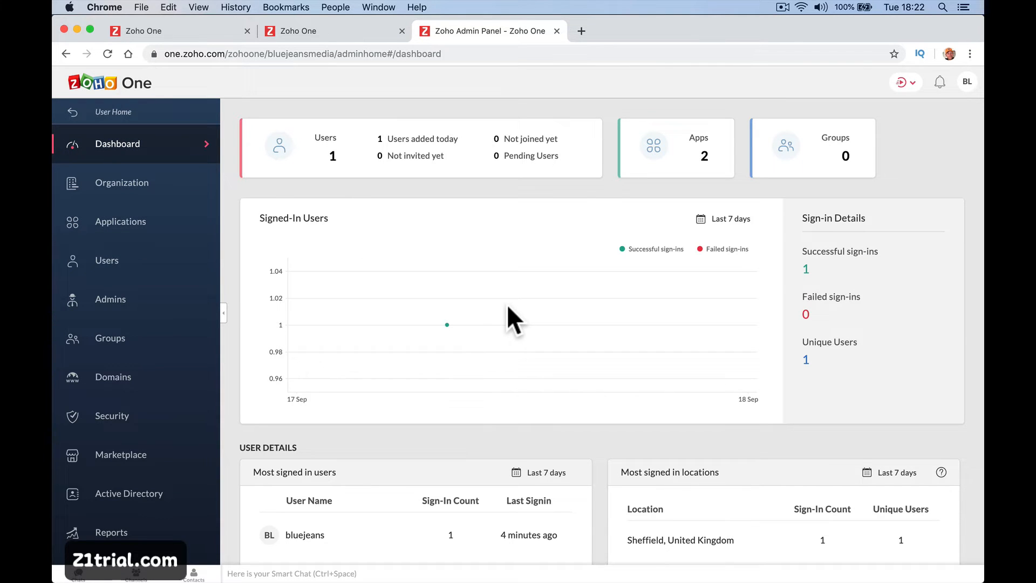
{"action": "scroll", "coordinate": [507, 303], "scroll_direction": "down", "scroll_amount": 10}
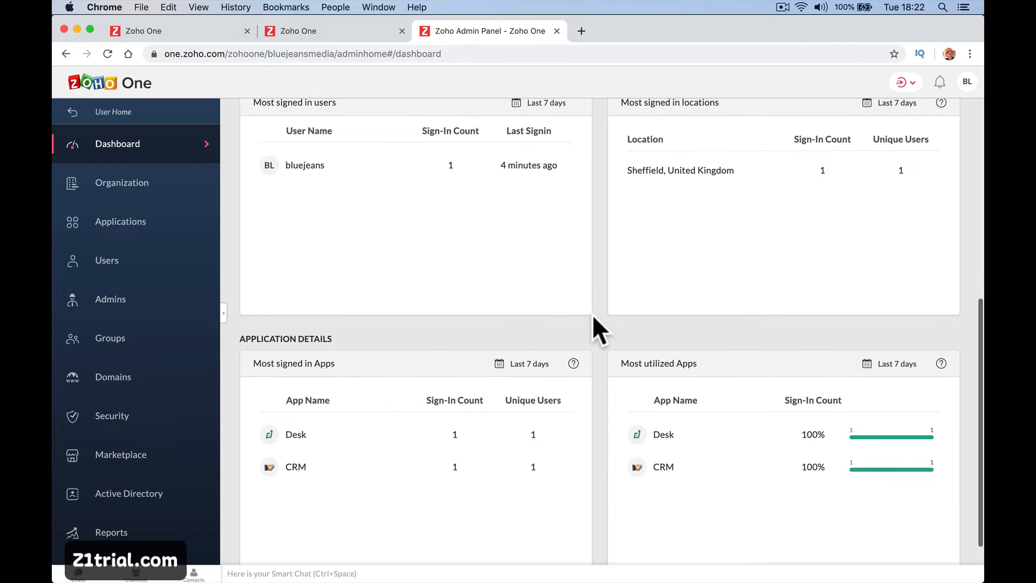
{"action": "scroll", "coordinate": [750, 291], "scroll_direction": "up", "scroll_amount": 2}
{"action": "scroll", "coordinate": [752, 291], "scroll_direction": "down", "scroll_amount": 3}
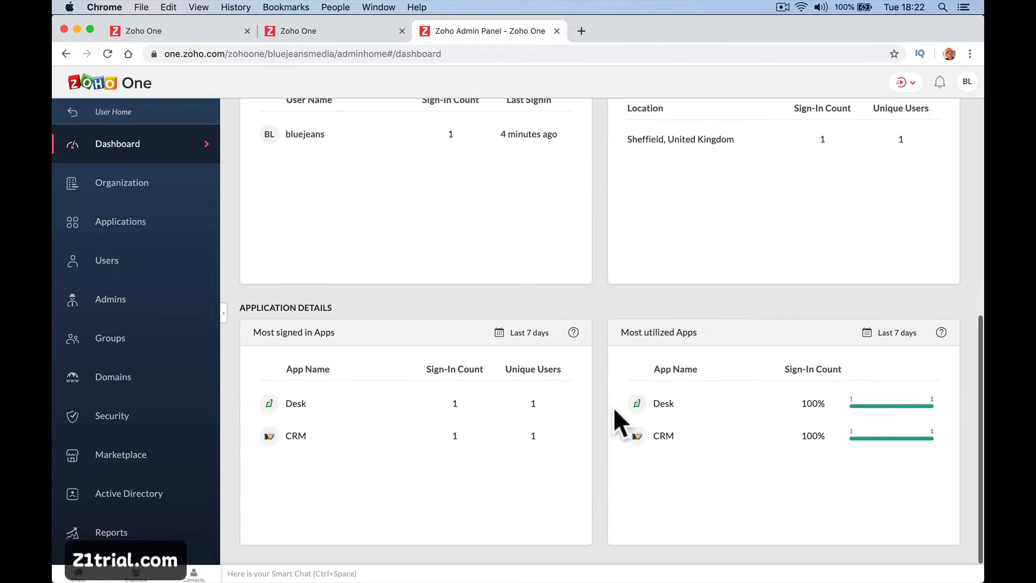
{"action": "scroll", "coordinate": [581, 456], "scroll_direction": "up", "scroll_amount": 10}
{"action": "left_click", "coordinate": [204, 220]}
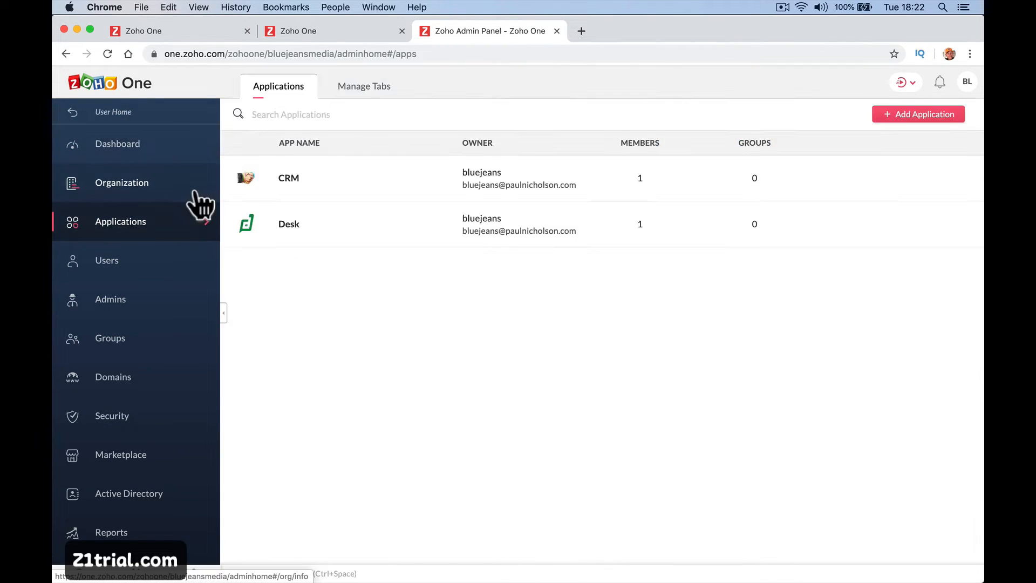
{"action": "left_click", "coordinate": [195, 192]}
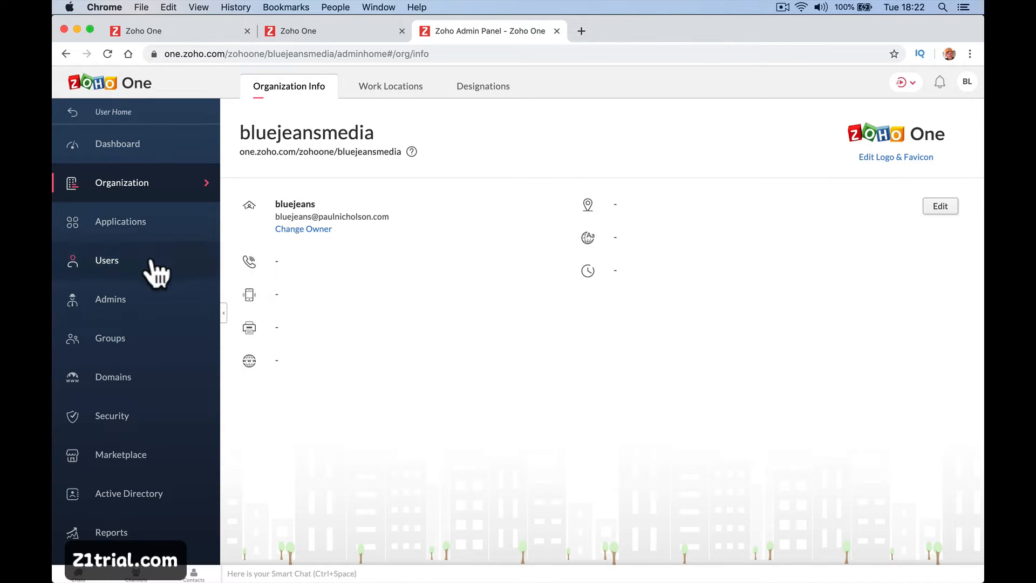
{"action": "left_click", "coordinate": [154, 224]}
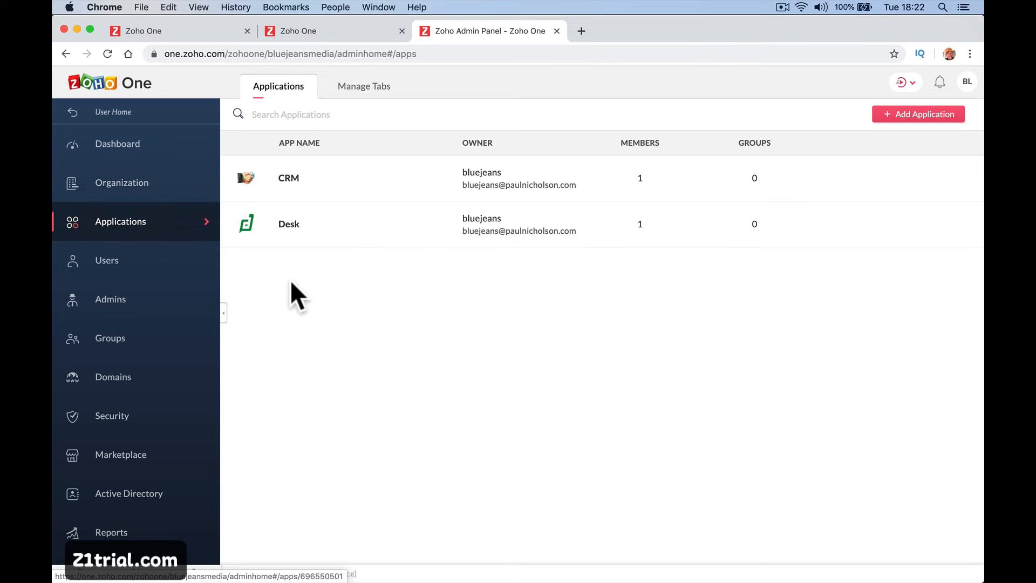
{"action": "left_click", "coordinate": [365, 97]}
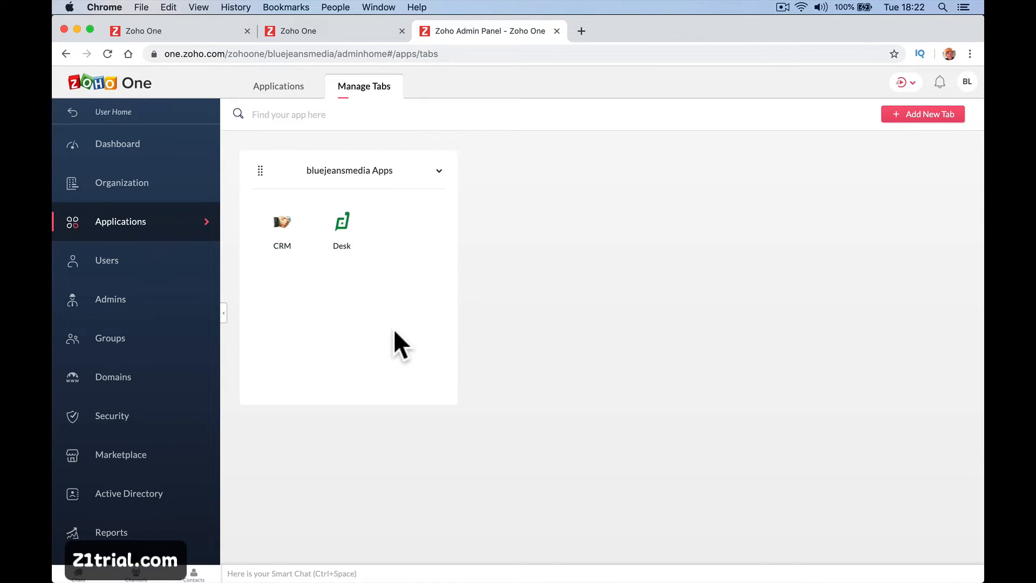
Visit Users, Admins, Groups, Domains, Security, Marketplace, Active Directory Sync and Reports, then view the subscription panel.
{"action": "left_click", "coordinate": [146, 263]}
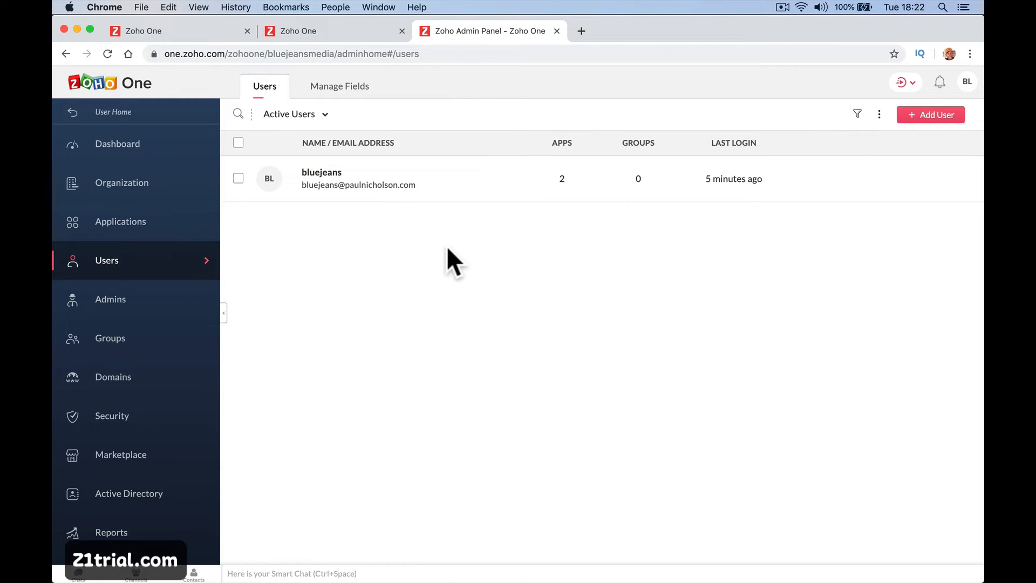
{"action": "left_click", "coordinate": [169, 312]}
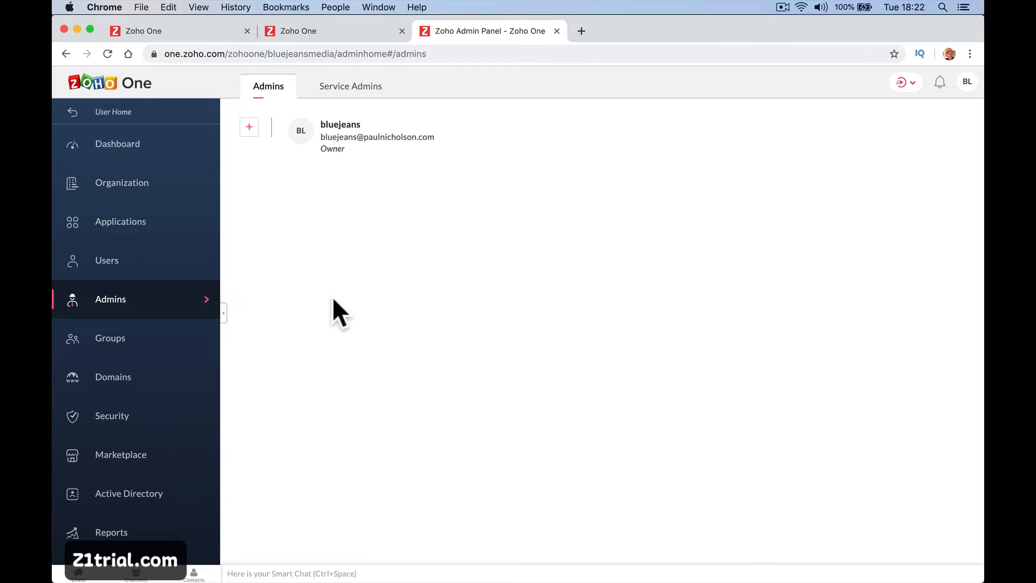
{"action": "left_click", "coordinate": [153, 334]}
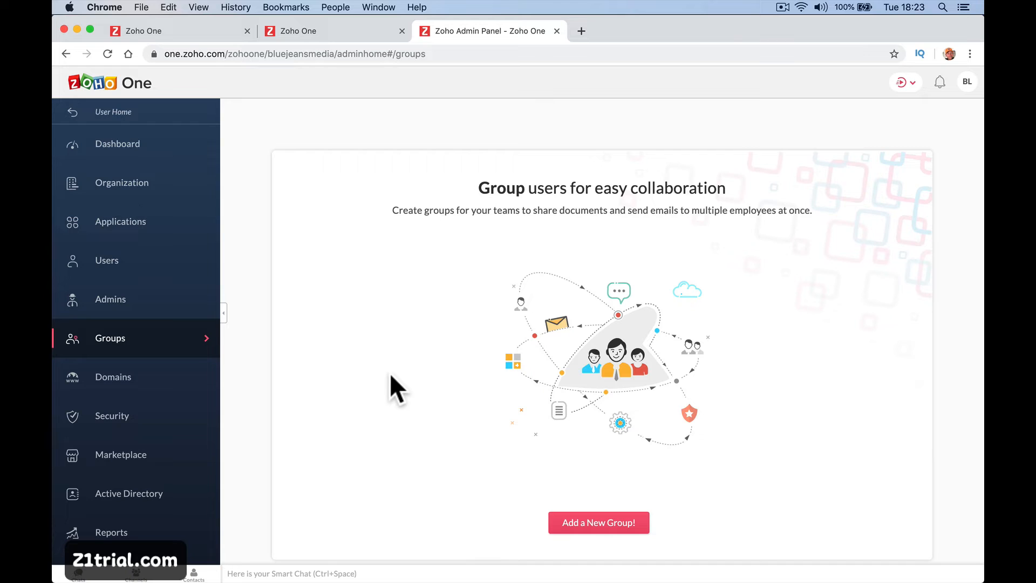
{"action": "left_click", "coordinate": [216, 384]}
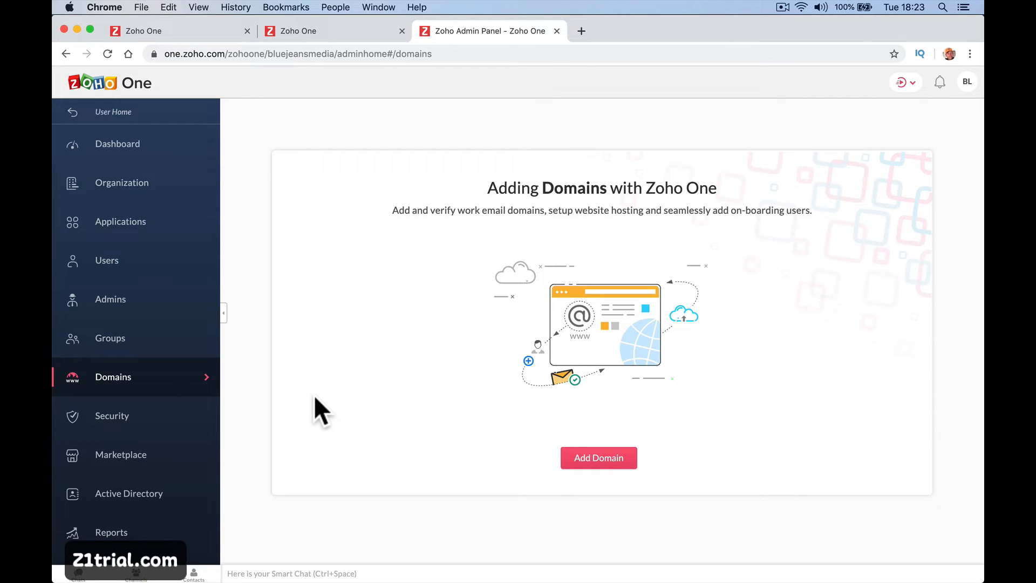
{"action": "left_click", "coordinate": [172, 430]}
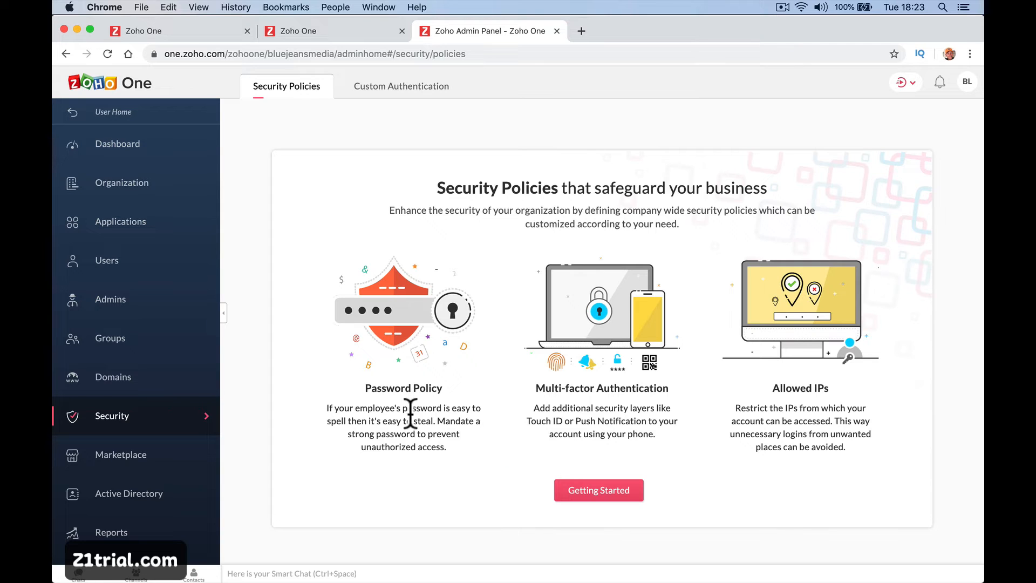
{"action": "left_click", "coordinate": [197, 476]}
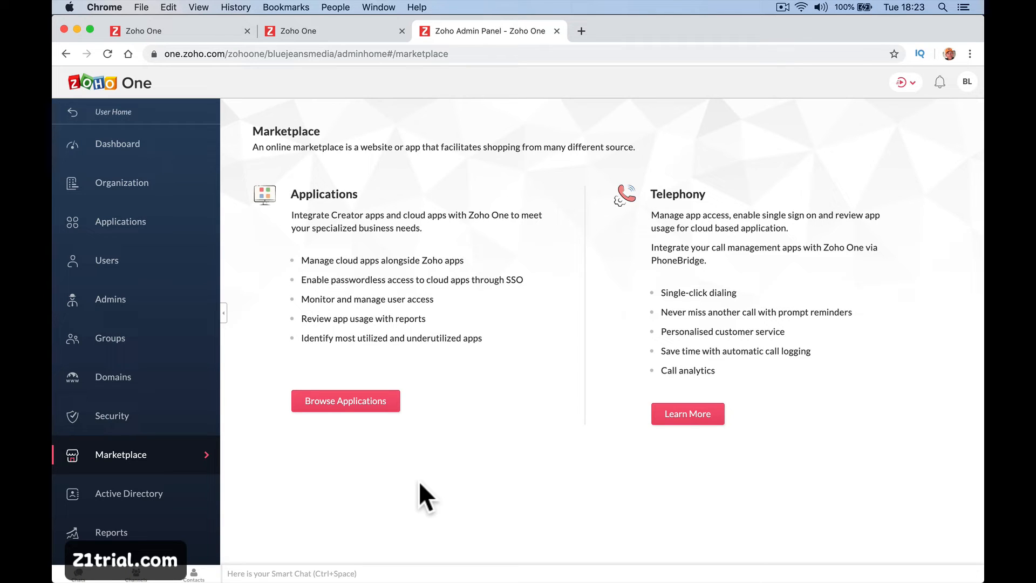
{"action": "left_click", "coordinate": [199, 499]}
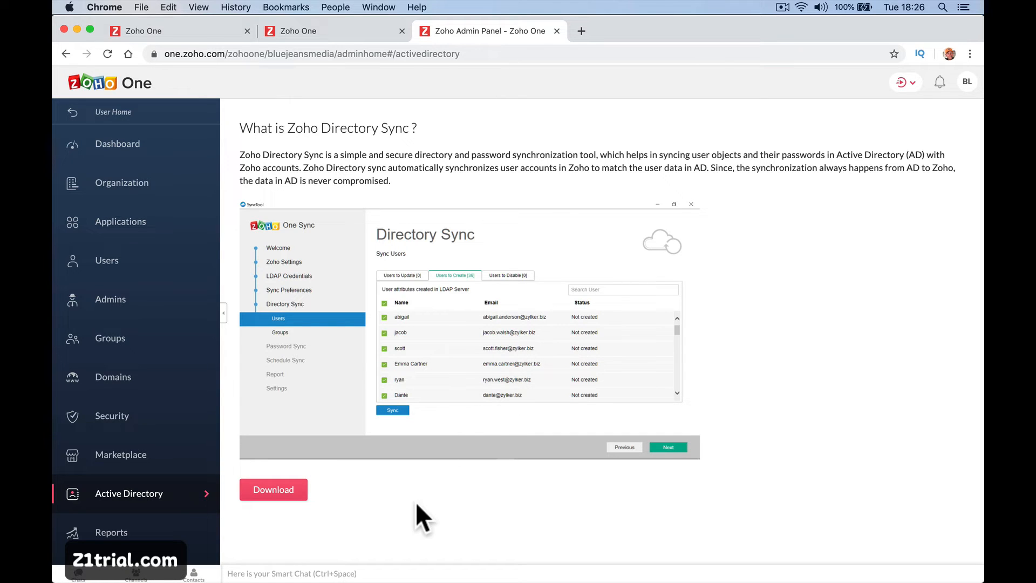
{"action": "left_click", "coordinate": [161, 534]}
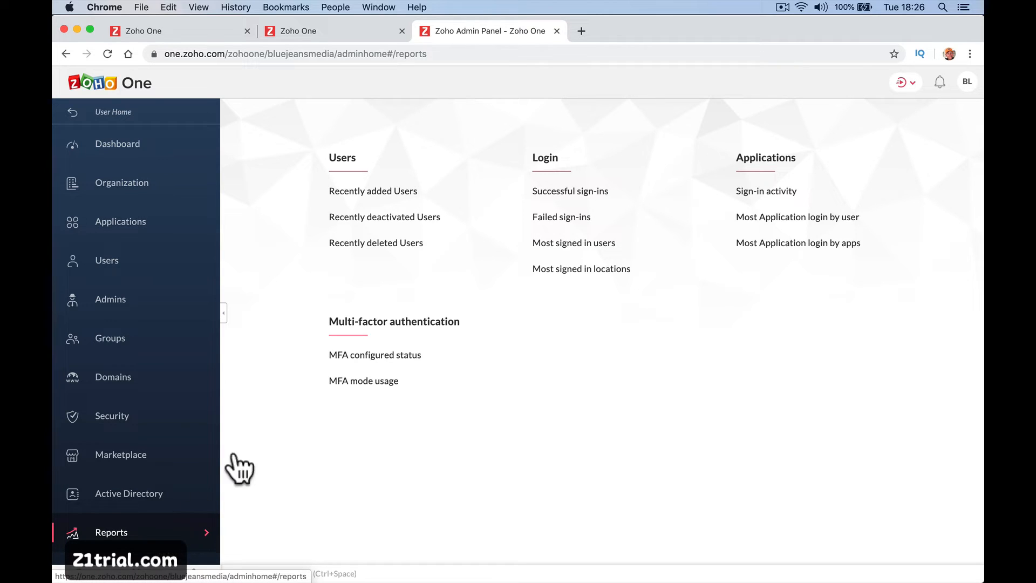
{"action": "left_click", "coordinate": [967, 82]}
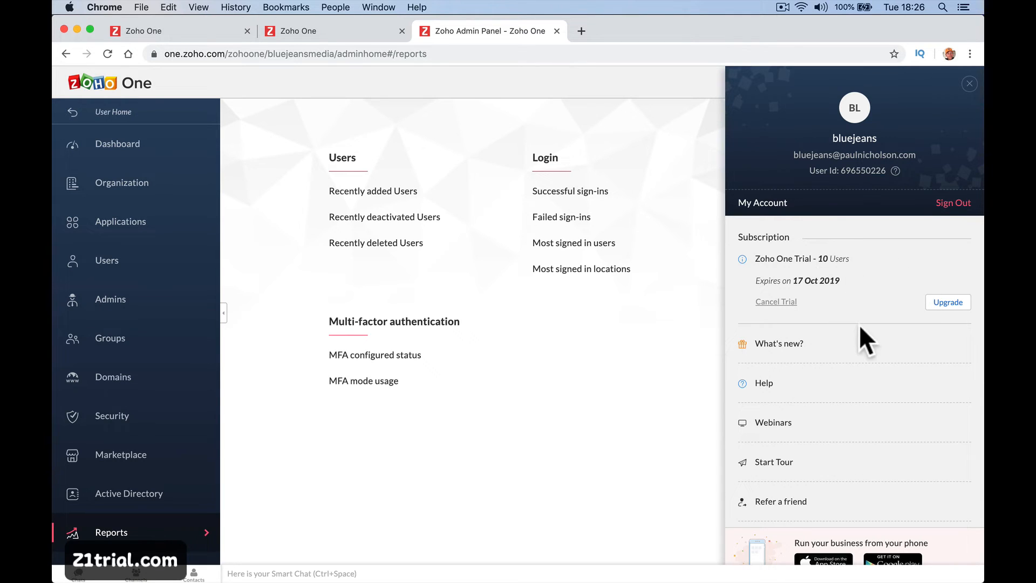
Open My Account in Zoho Accounts, then close that tab to return to the admin panel.
{"action": "left_click", "coordinate": [777, 204]}
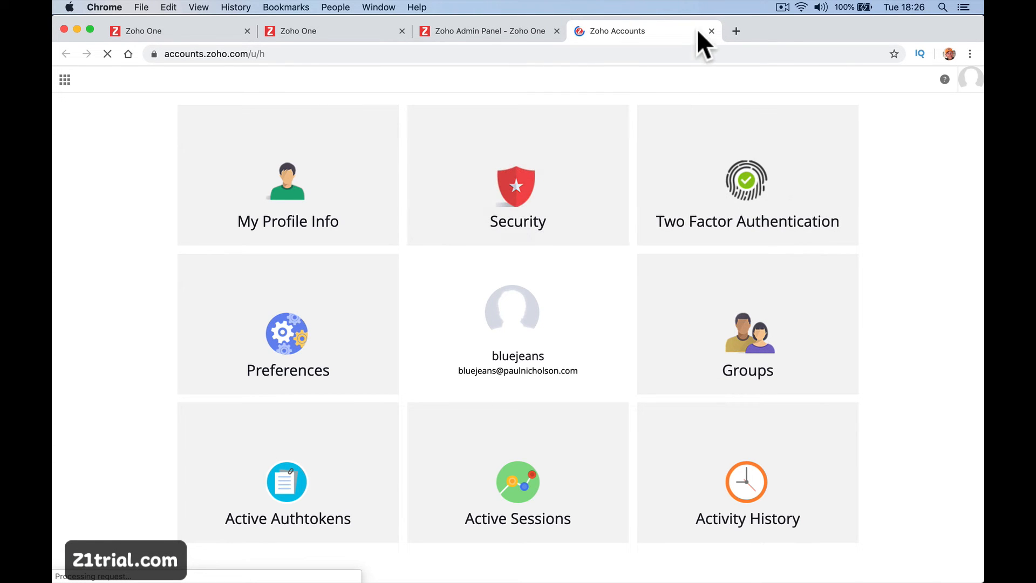
{"action": "key", "text": "super+w"}
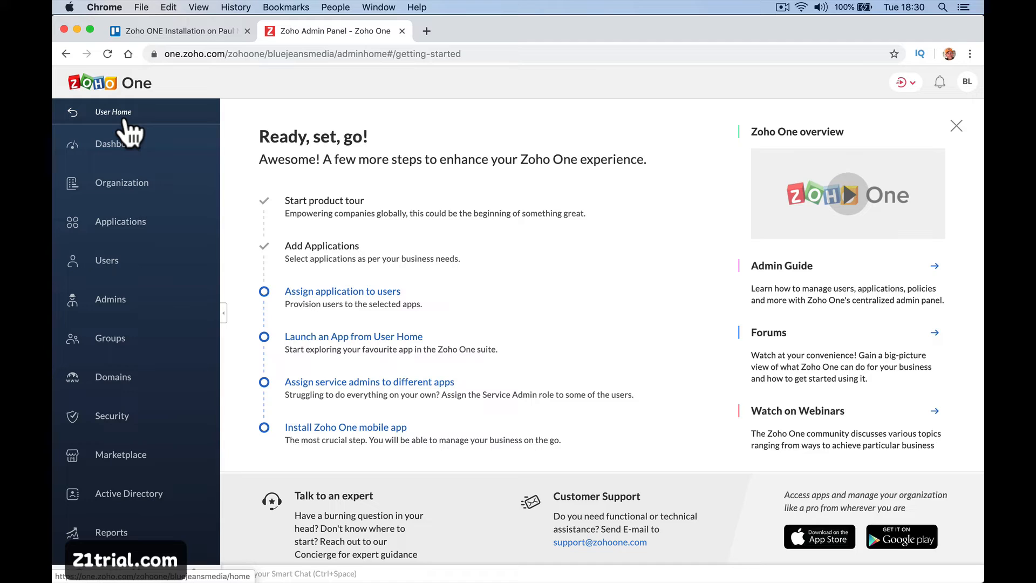
{"action": "left_click", "coordinate": [53, 111]}
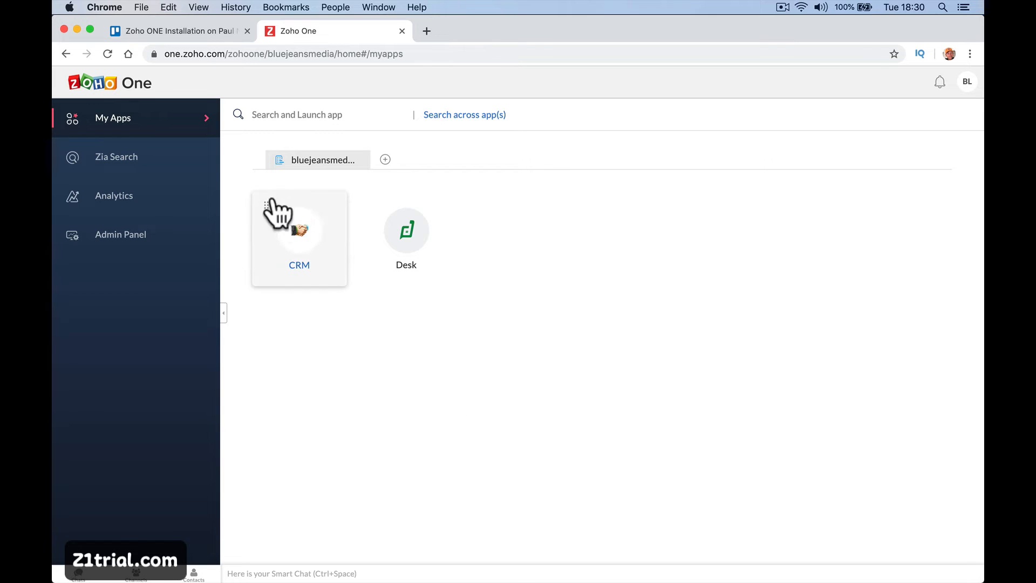
{"action": "left_click", "coordinate": [198, 165]}
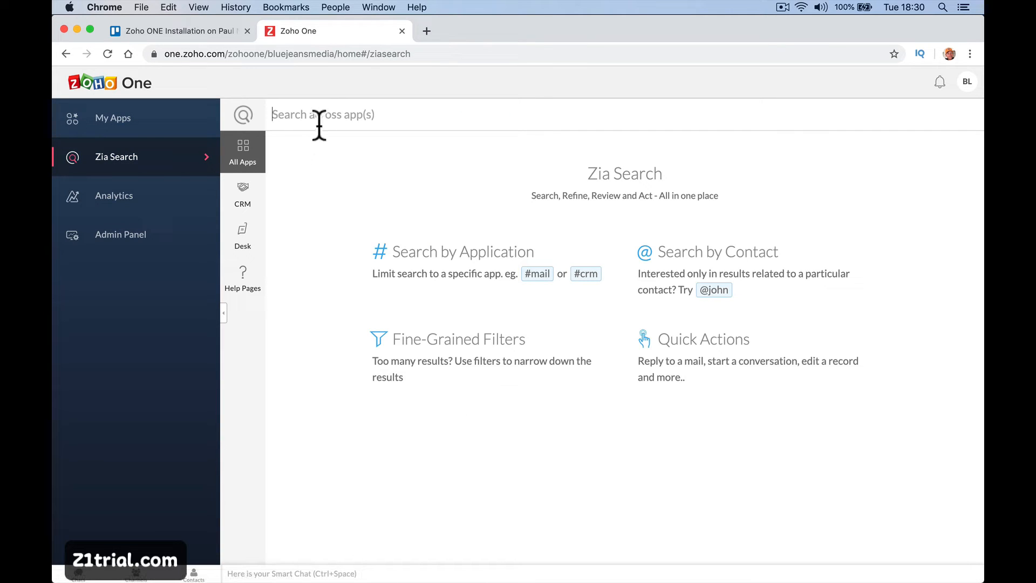
{"action": "left_click", "coordinate": [331, 115]}
{"action": "left_click", "coordinate": [194, 195]}
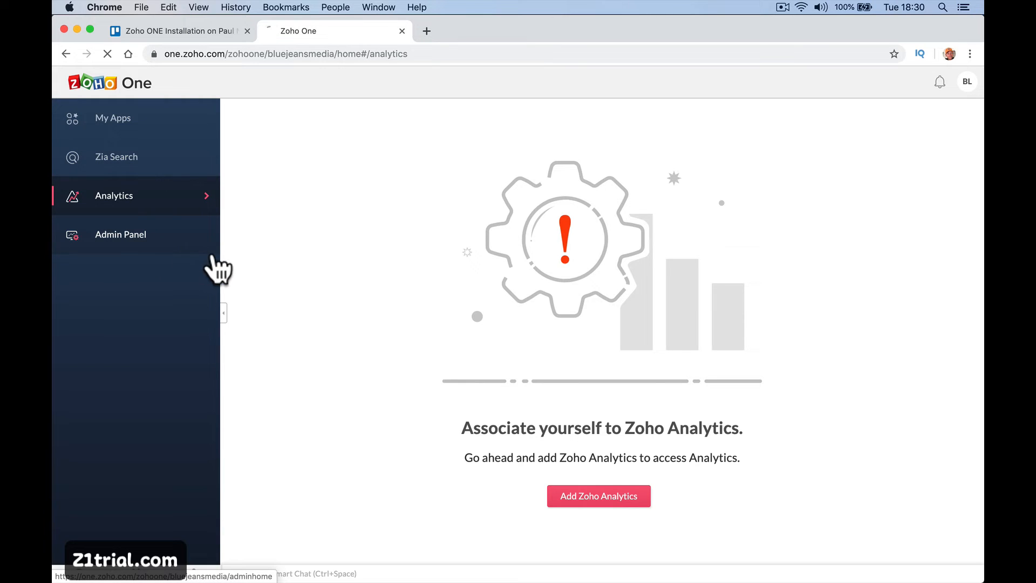
{"action": "left_click", "coordinate": [215, 249]}
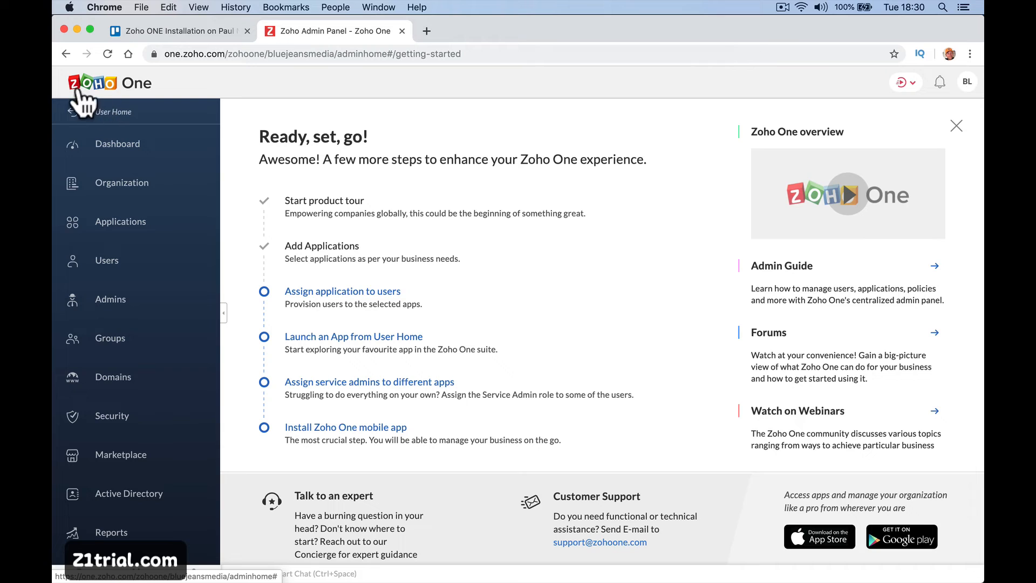
{"action": "left_click", "coordinate": [341, 291]}
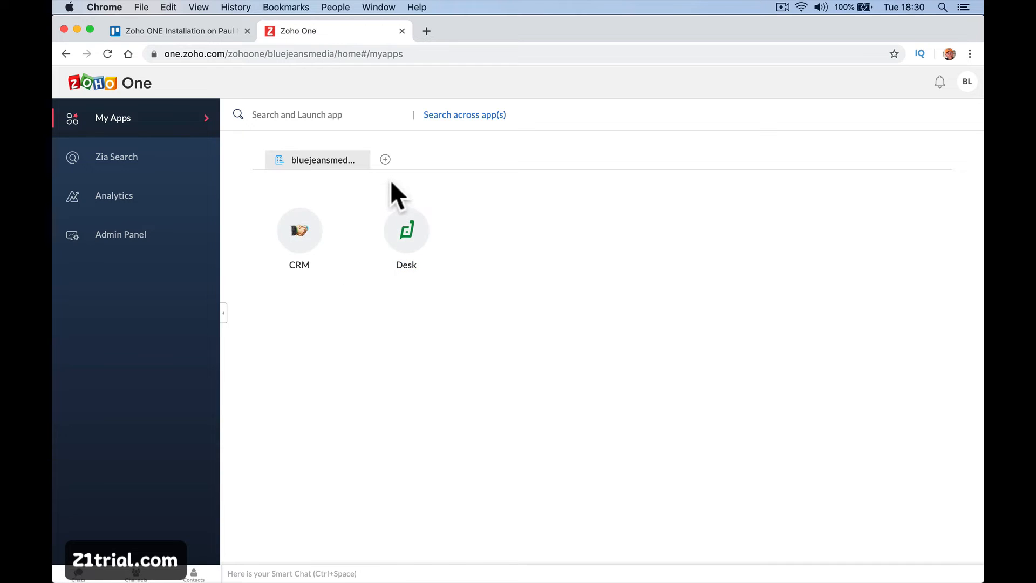
{"action": "left_click", "coordinate": [385, 159]}
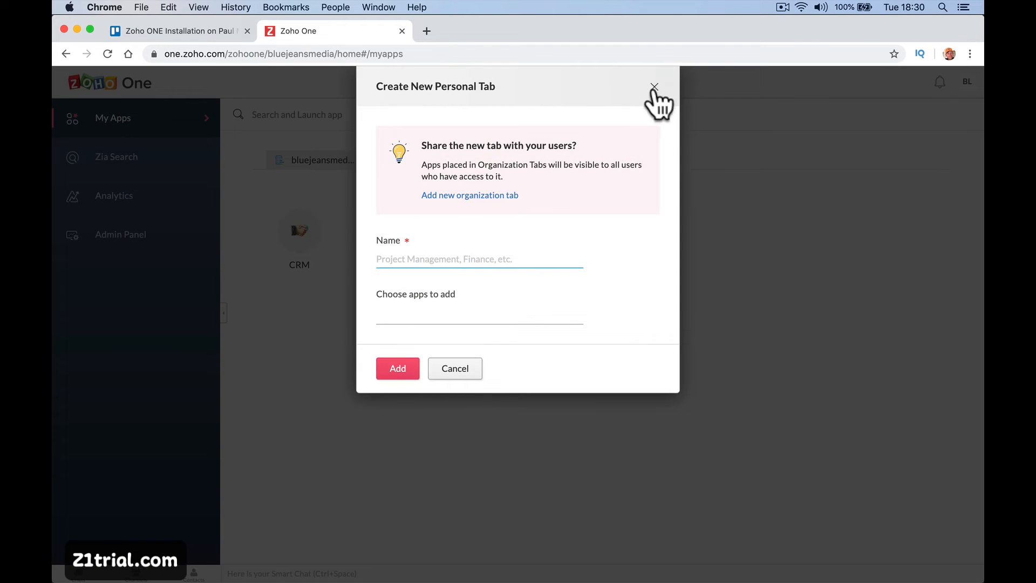
{"action": "left_click", "coordinate": [654, 87]}
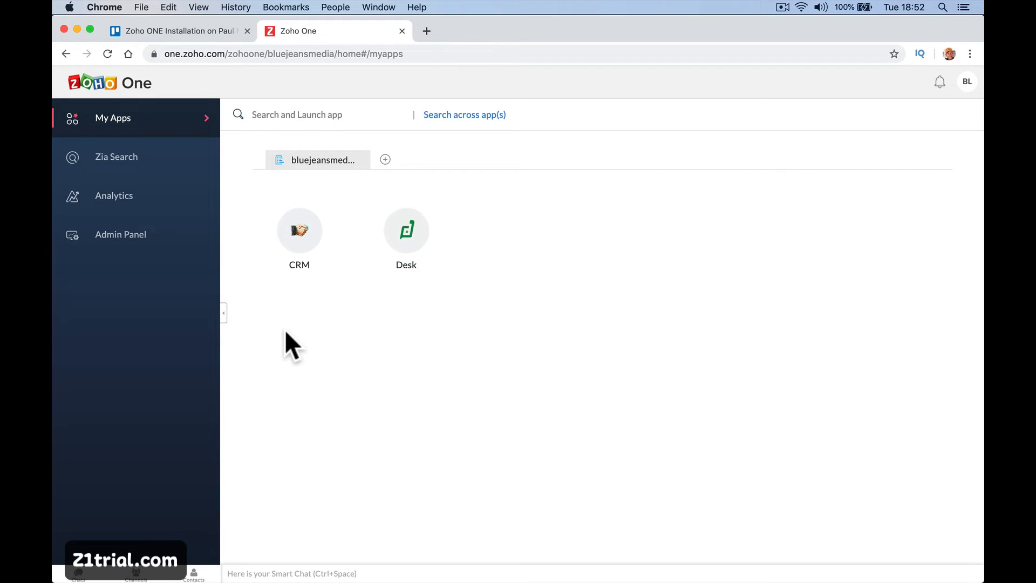
{"action": "left_click", "coordinate": [120, 247]}
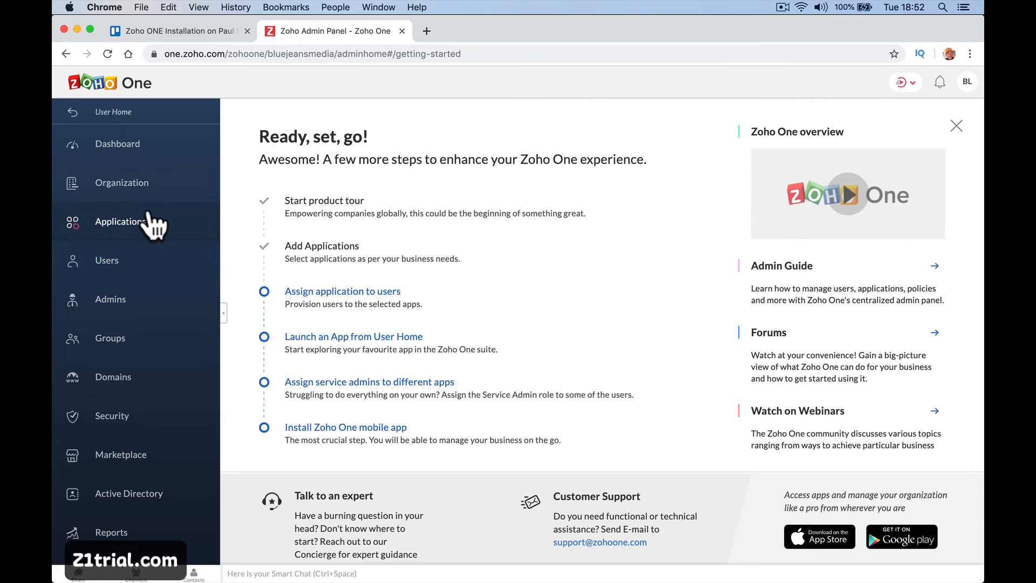
Go to the Users list and open the Add User form.
{"action": "left_click", "coordinate": [139, 269]}
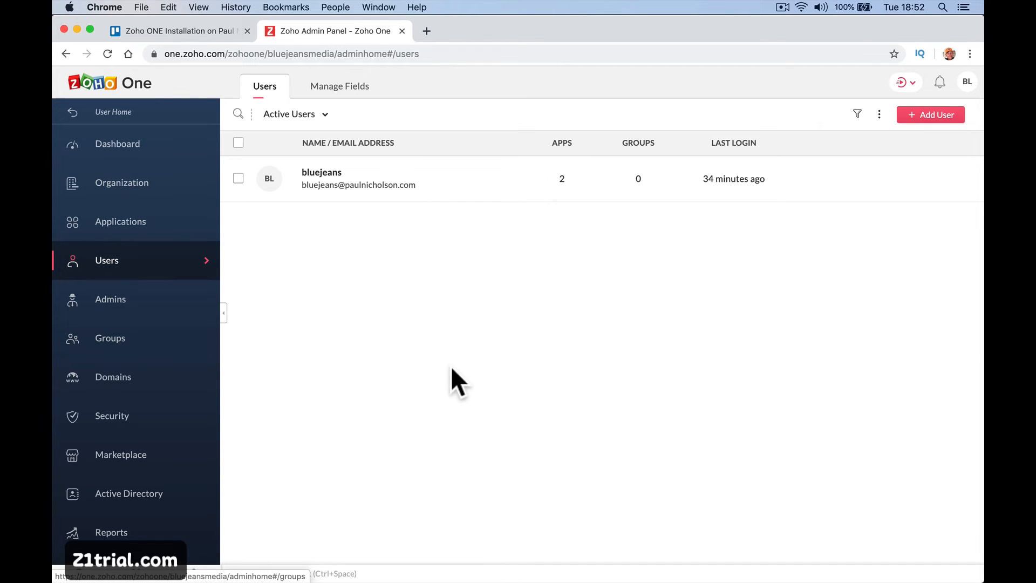
{"action": "left_click", "coordinate": [937, 119]}
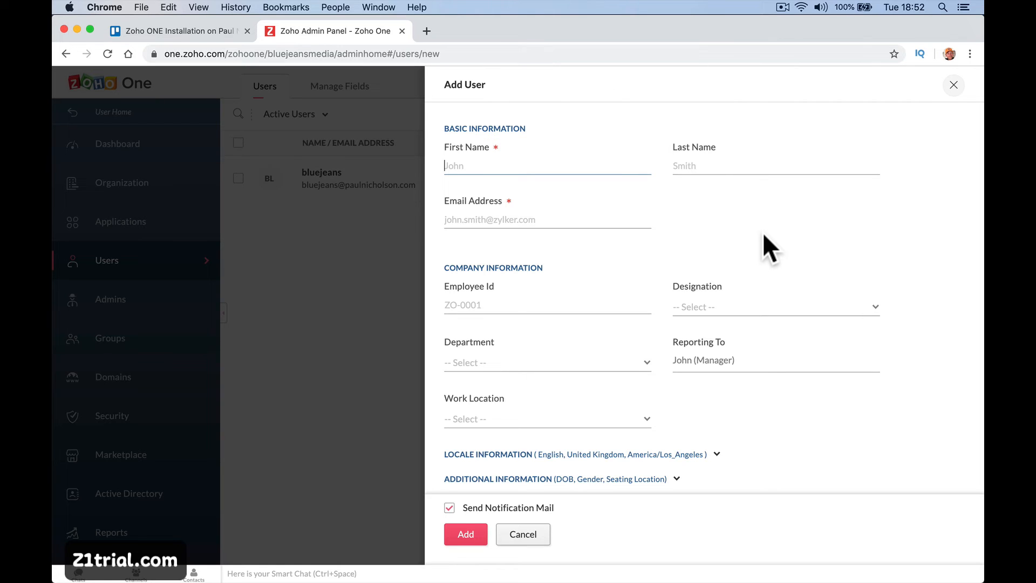
Enter the new user's first and last name, e-mail address, and employee ID 1234.
{"action": "type", "text": "John"}
{"action": "key", "text": "Tab"}
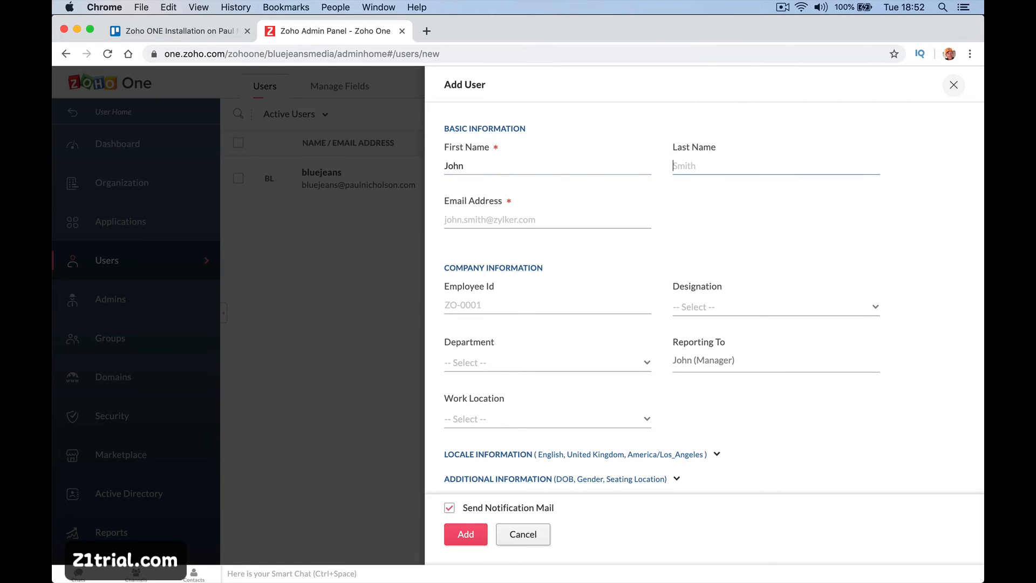
{"action": "type", "text": "Smith"}
{"action": "key", "text": "Tab"}
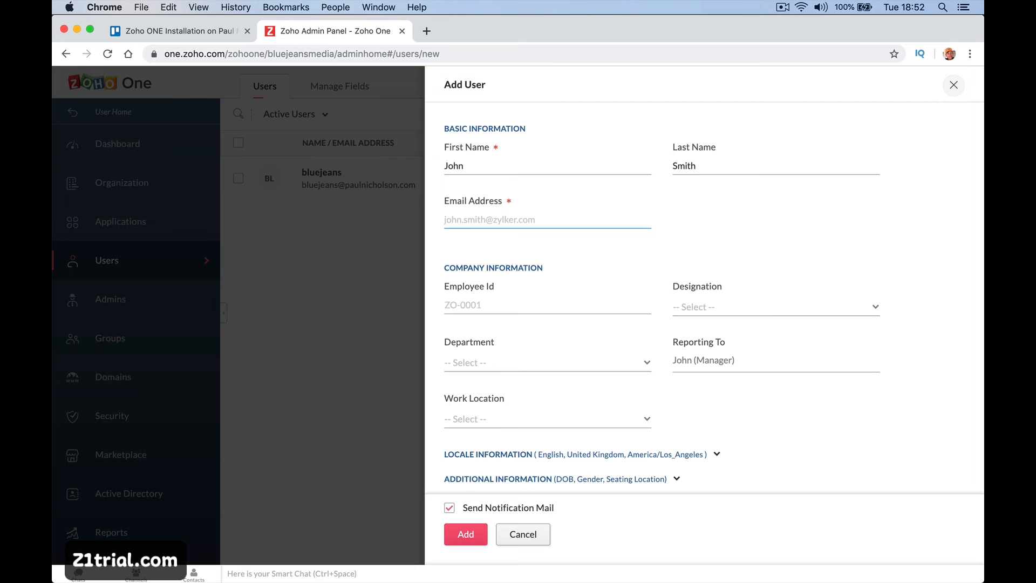
{"action": "key", "text": "Tab"}
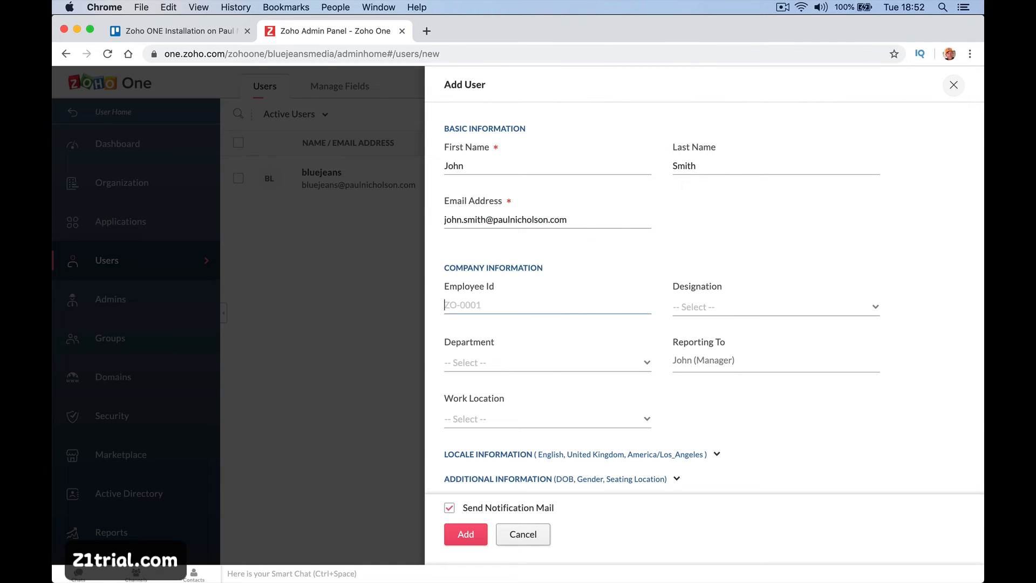
{"action": "type", "text": "1234"}
{"action": "key", "text": "Tab"}
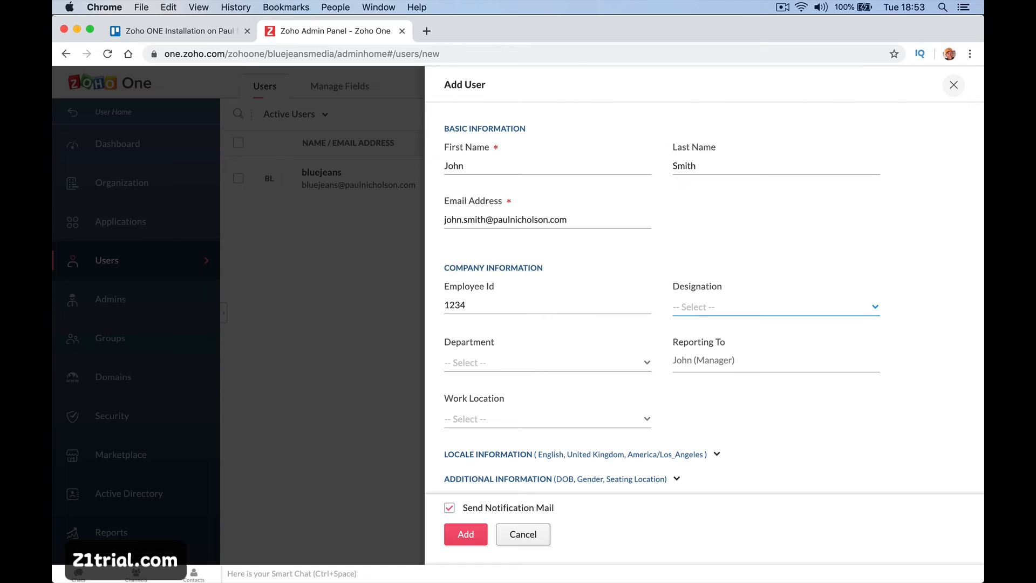
Browse the Designation and Department options, leaving both unset.
{"action": "left_click", "coordinate": [812, 306]}
{"action": "left_click", "coordinate": [797, 303]}
{"action": "left_click", "coordinate": [717, 307]}
{"action": "type", "text": "Mr"}
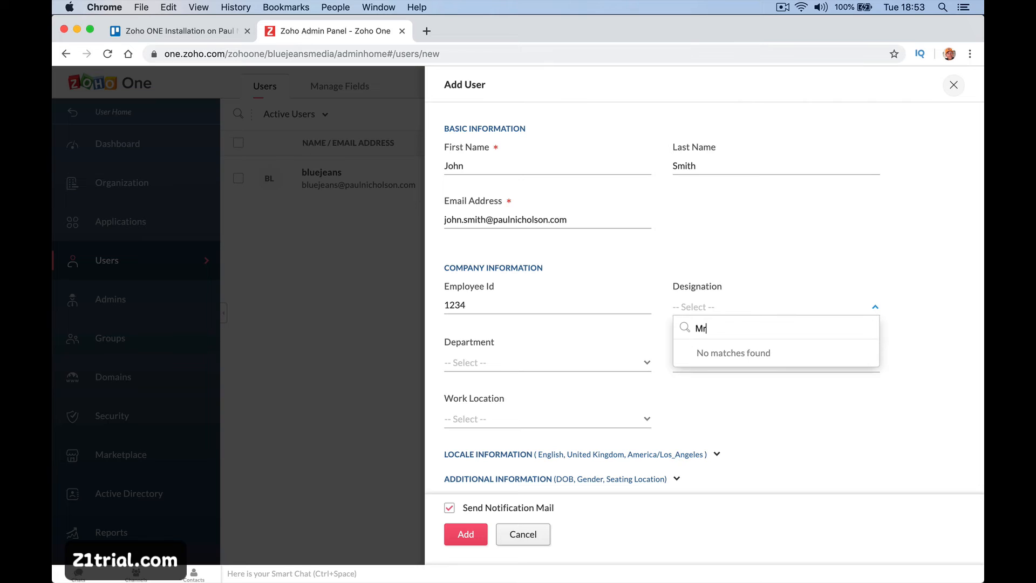
{"action": "key", "text": "BackSpace"}
{"action": "key", "text": "BackSpace"}
{"action": "left_click", "coordinate": [772, 245]}
{"action": "left_click", "coordinate": [594, 362]}
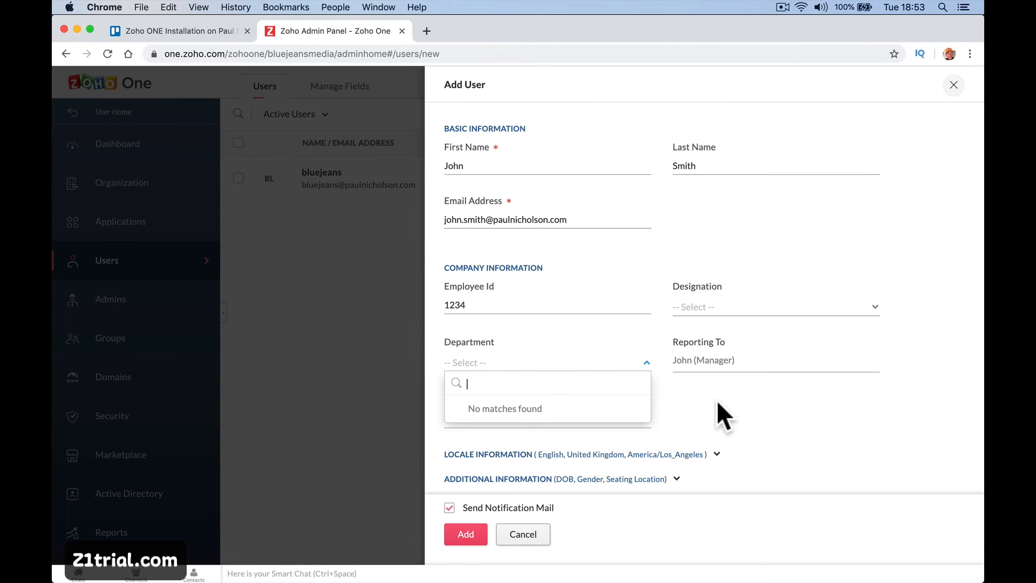
{"action": "left_click", "coordinate": [730, 401]}
Check the Reports To, Department and Work Location choices without selecting any.
{"action": "left_click", "coordinate": [728, 365]}
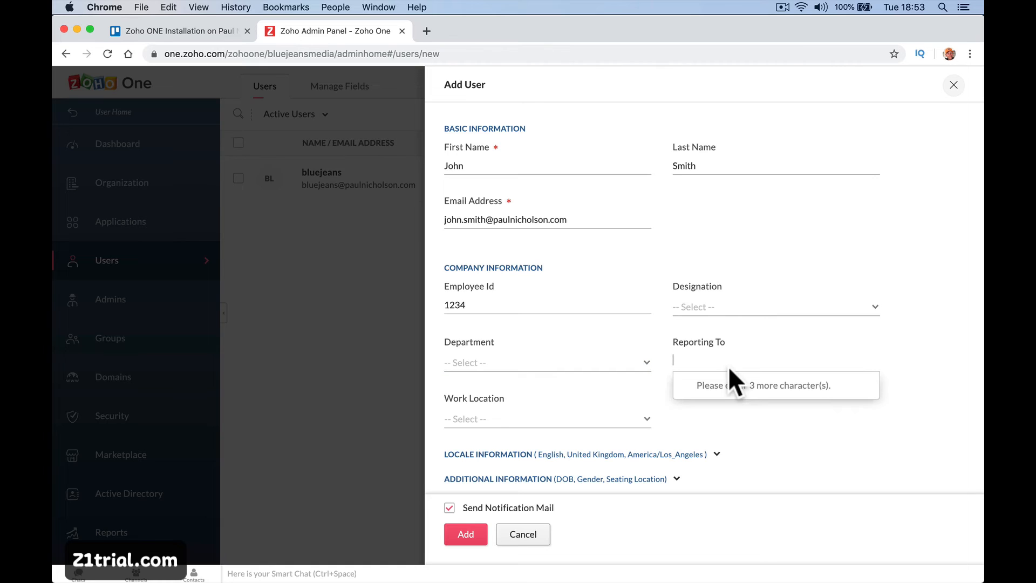
{"action": "type", "text": "paul"}
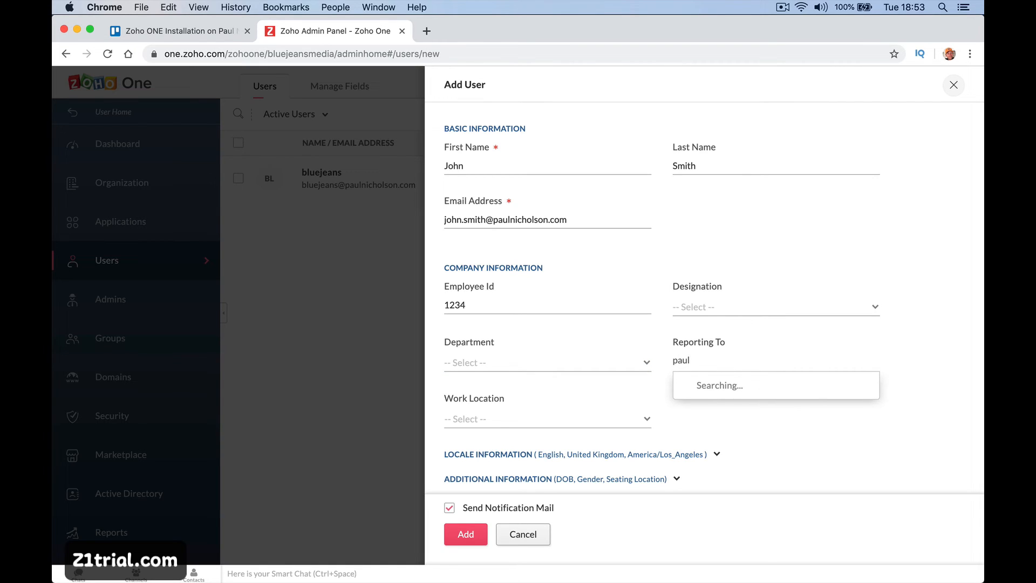
{"action": "key", "text": "BackSpace"}
{"action": "key", "text": "BackSpace"}
{"action": "key", "text": "BackSpace"}
{"action": "key", "text": "BackSpace"}
{"action": "key", "text": "BackSpace"}
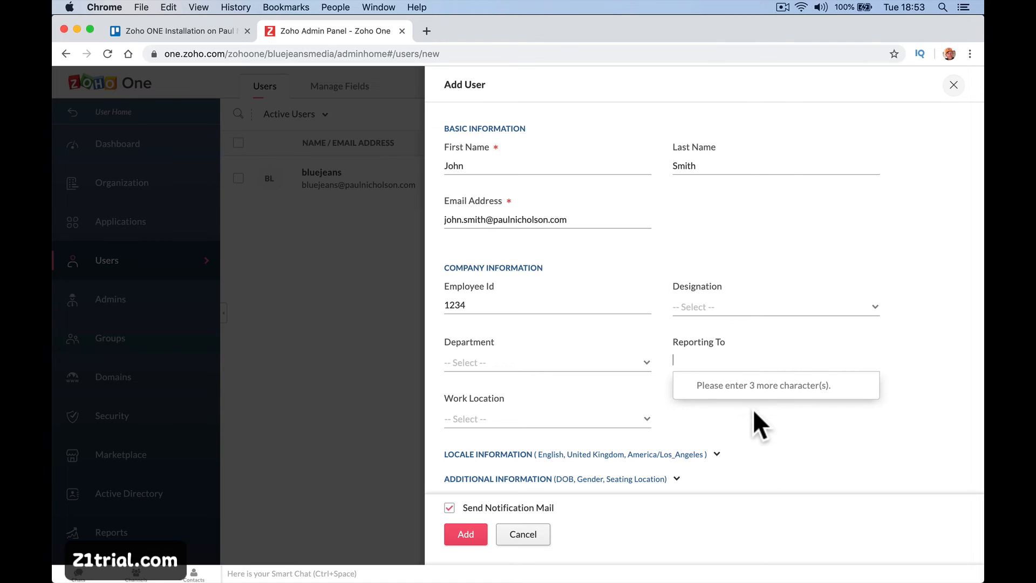
{"action": "left_click", "coordinate": [578, 362]}
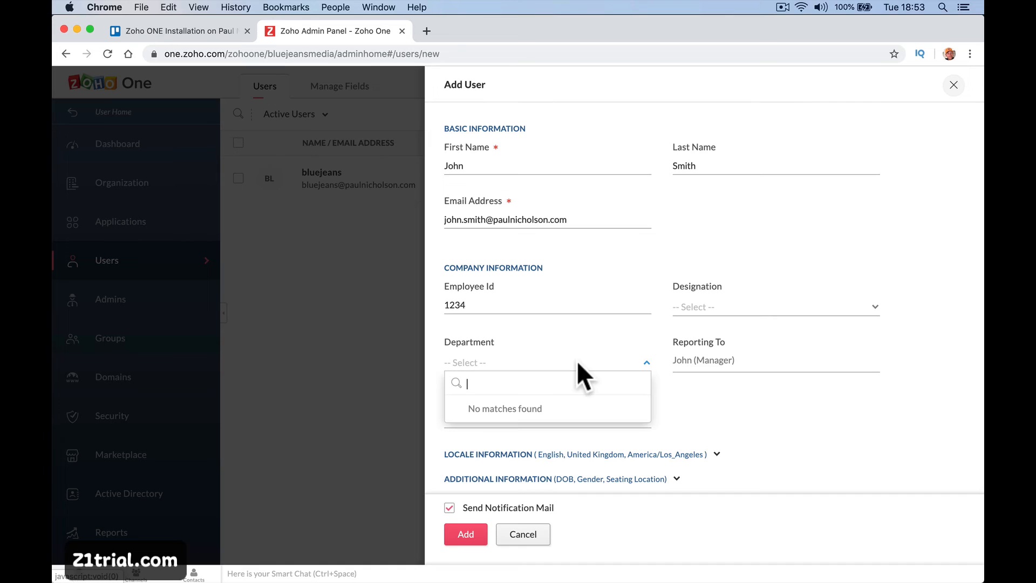
{"action": "left_click", "coordinate": [683, 389]}
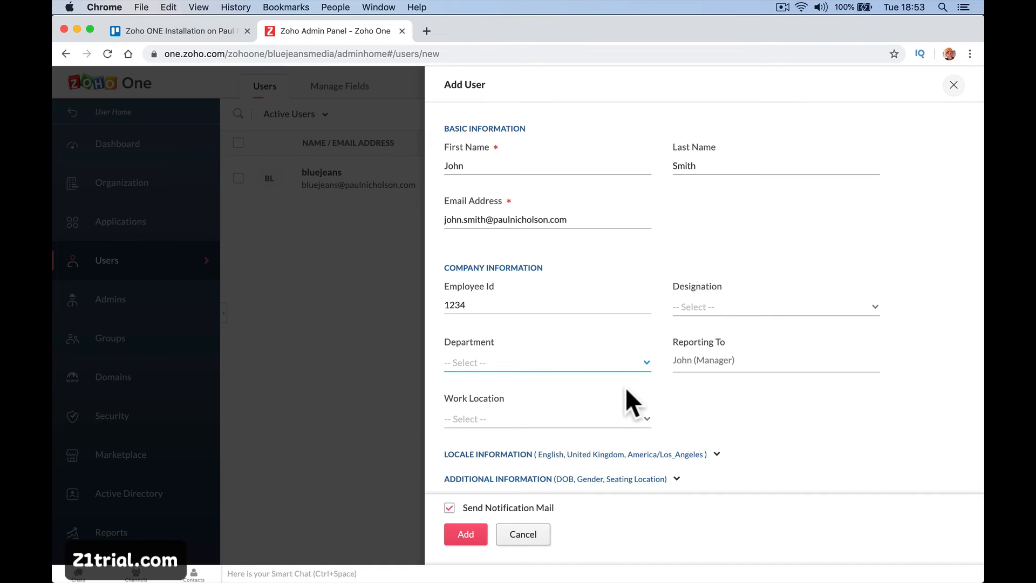
{"action": "left_click", "coordinate": [607, 424]}
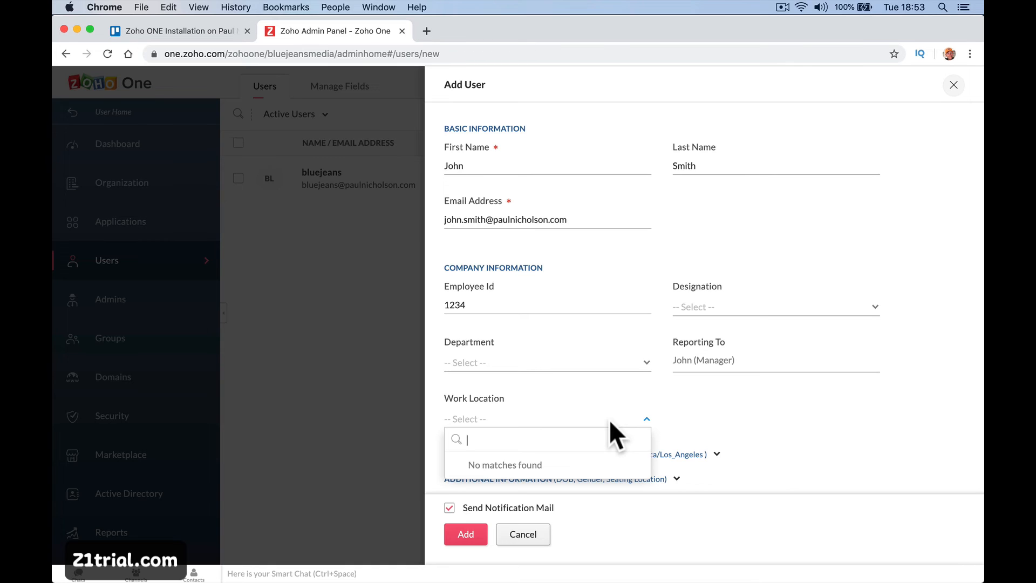
{"action": "left_click", "coordinate": [702, 424]}
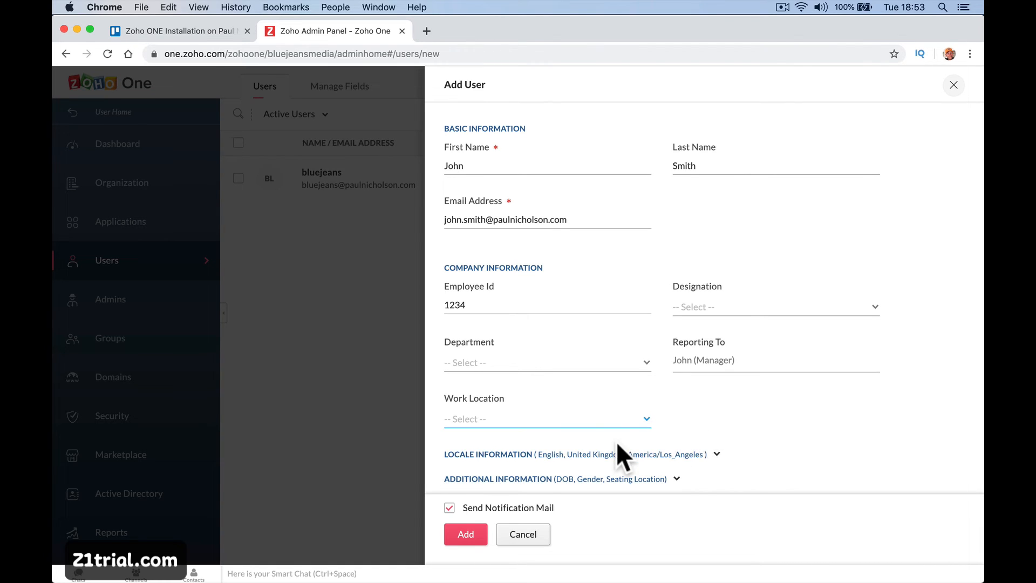
Set the user's time zone to Europe/London under Locale Information and add the user.
{"action": "scroll", "coordinate": [616, 442], "scroll_direction": "down", "scroll_amount": 1}
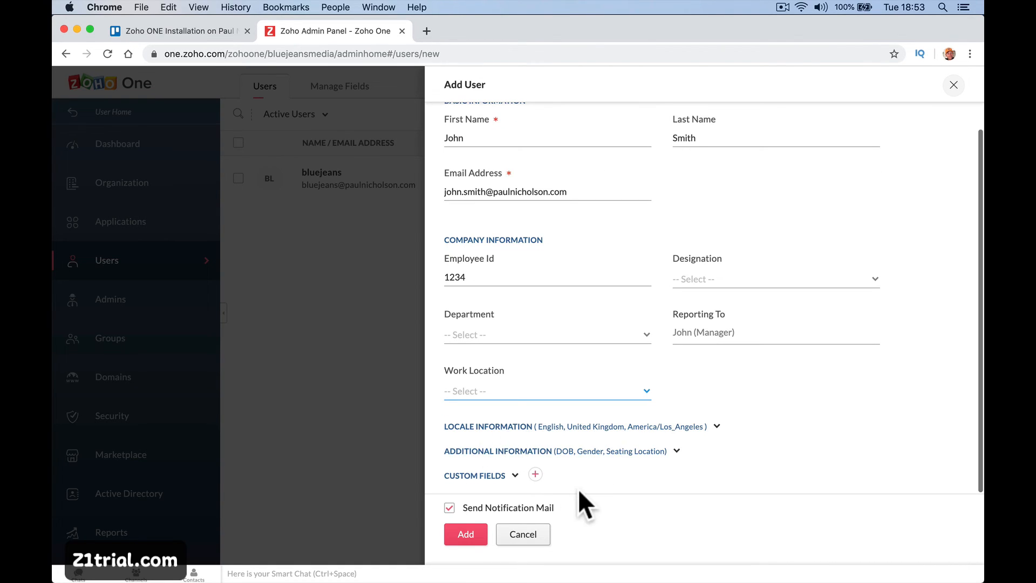
{"action": "left_click", "coordinate": [715, 429]}
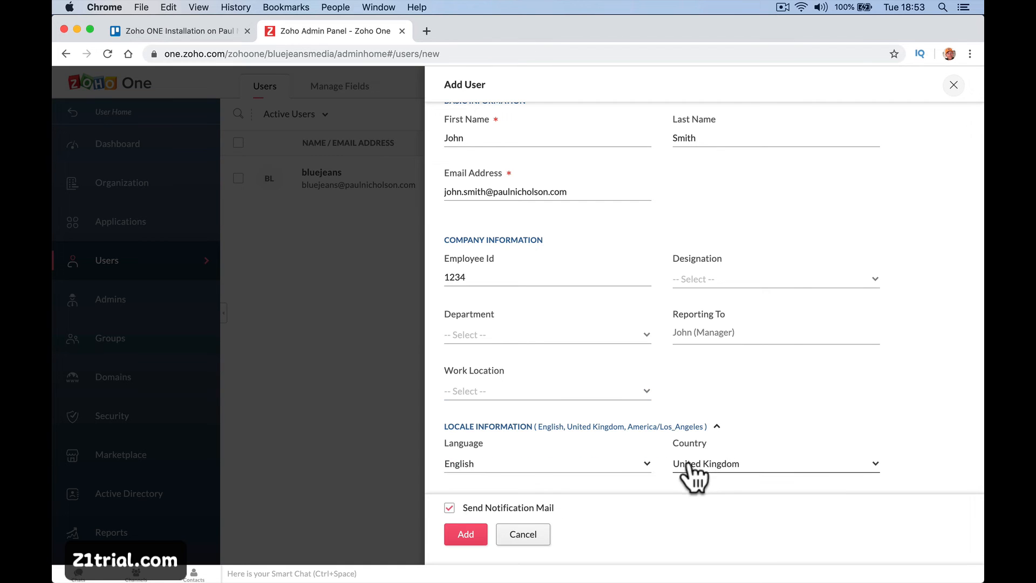
{"action": "scroll", "coordinate": [707, 478], "scroll_direction": "down", "scroll_amount": 5}
{"action": "left_click", "coordinate": [645, 397]}
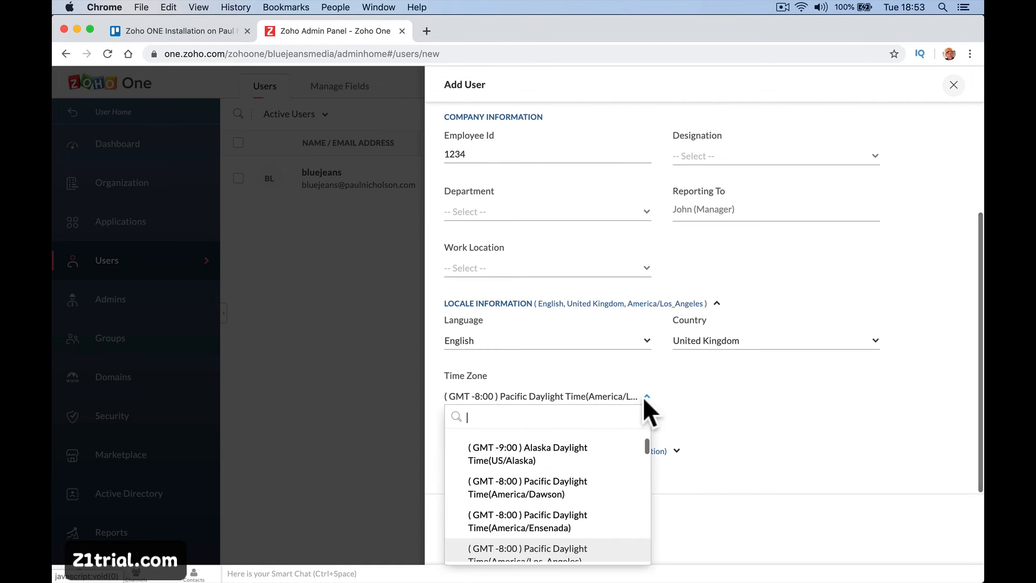
{"action": "scroll", "coordinate": [596, 478], "scroll_direction": "down", "scroll_amount": 10}
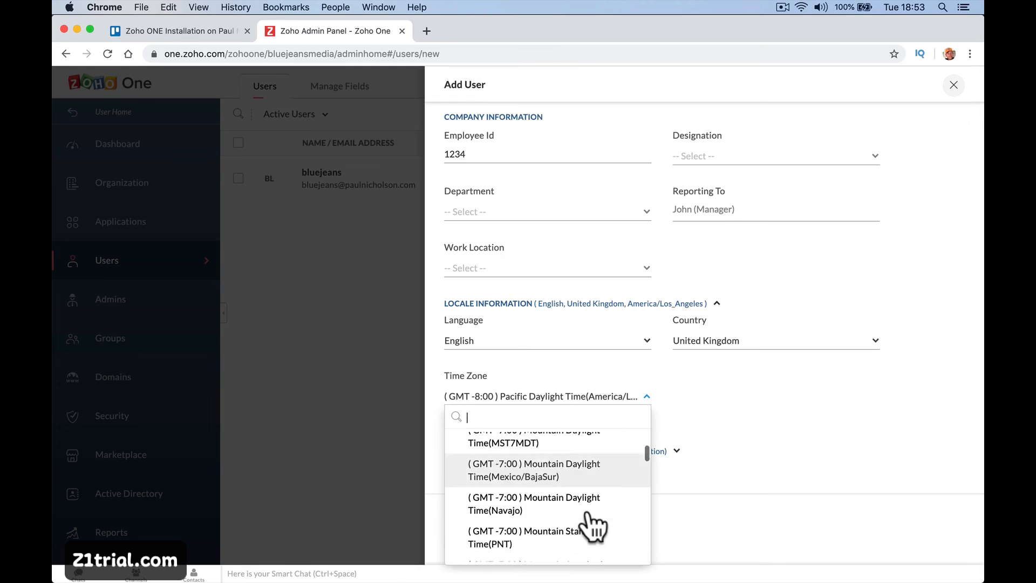
{"action": "scroll", "coordinate": [594, 526], "scroll_direction": "down", "scroll_amount": 10}
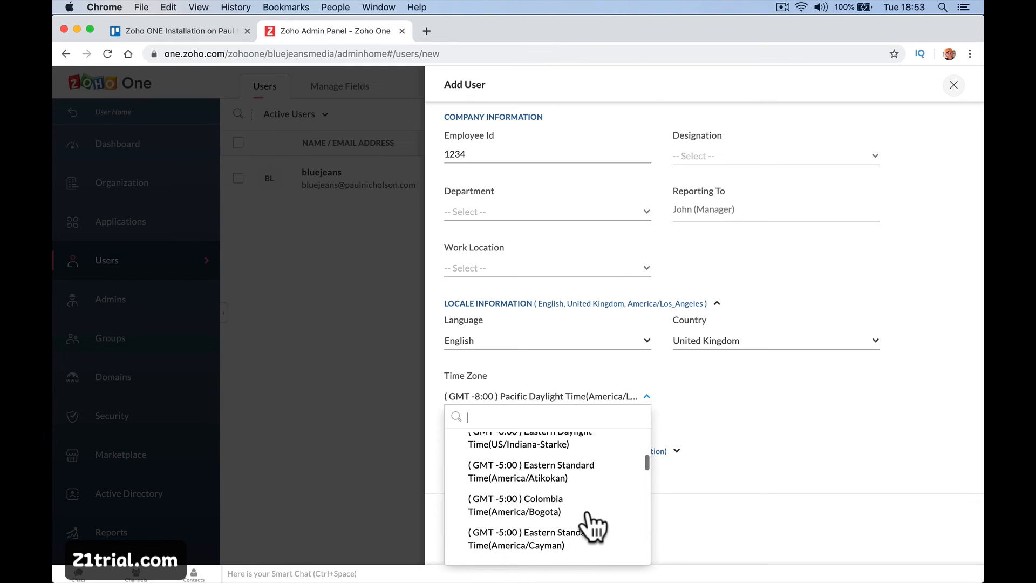
{"action": "scroll", "coordinate": [594, 526], "scroll_direction": "down", "scroll_amount": 6}
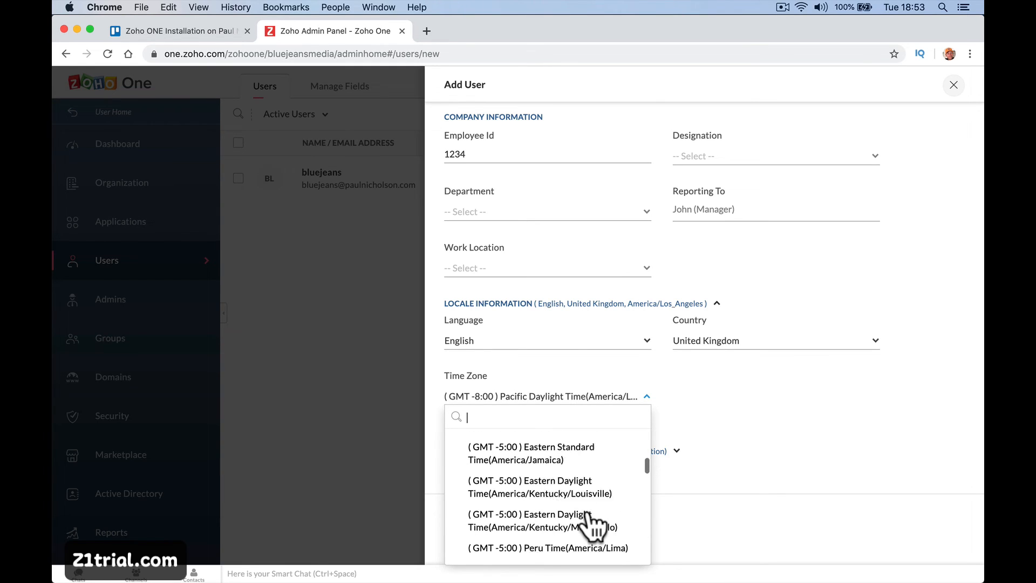
{"action": "scroll", "coordinate": [593, 526], "scroll_direction": "down", "scroll_amount": 3}
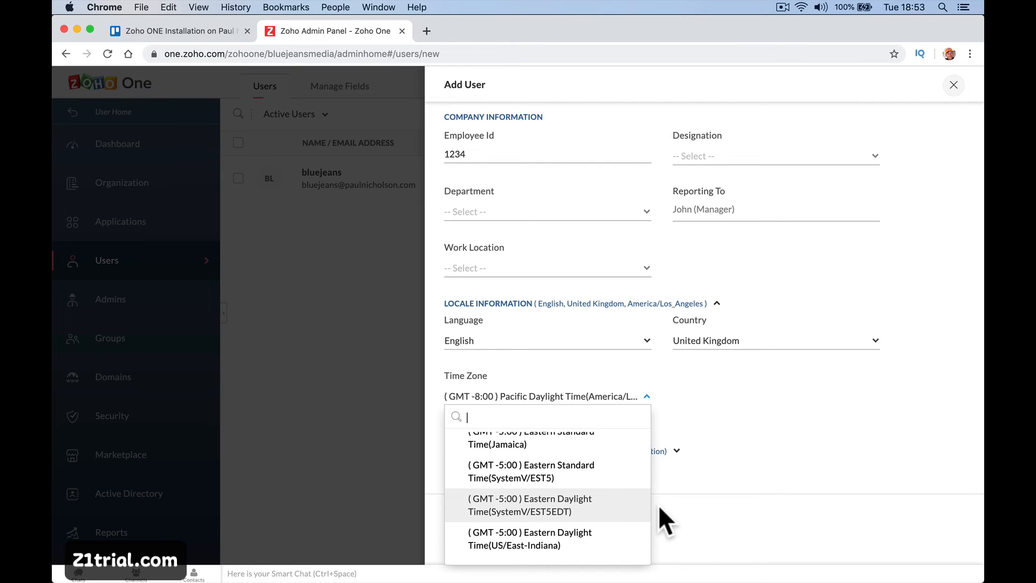
{"action": "type", "text": "gmt"}
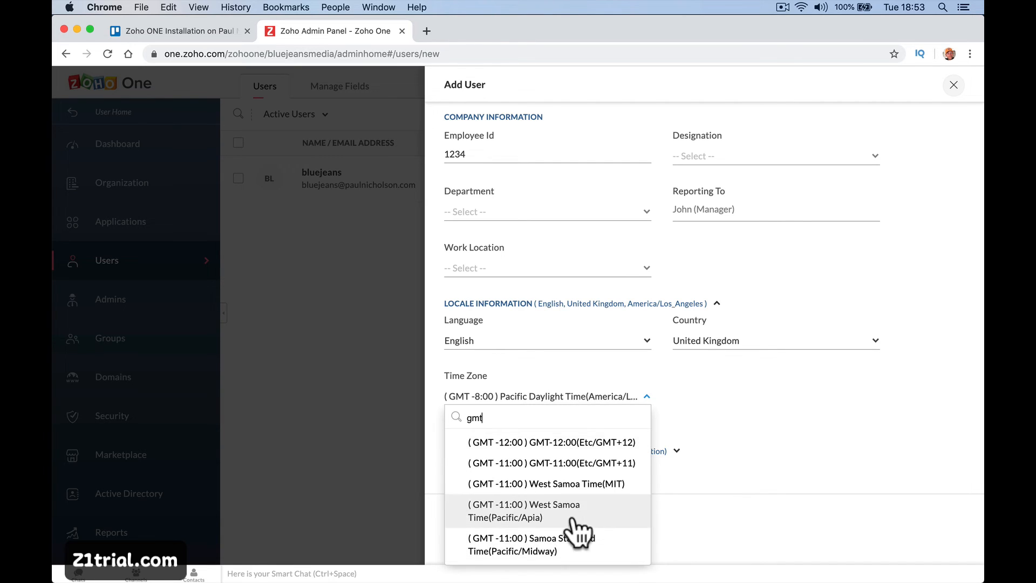
{"action": "scroll", "coordinate": [578, 534], "scroll_direction": "down", "scroll_amount": 5}
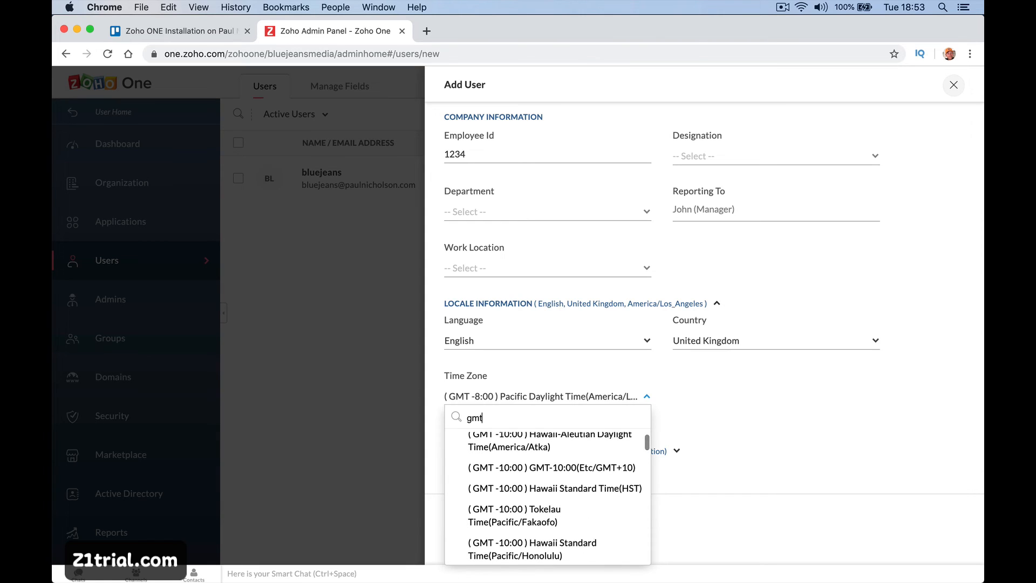
{"action": "key", "text": "BackSpace"}
{"action": "key", "text": "BackSpace"}
{"action": "key", "text": "BackSpace"}
{"action": "type", "text": "london"}
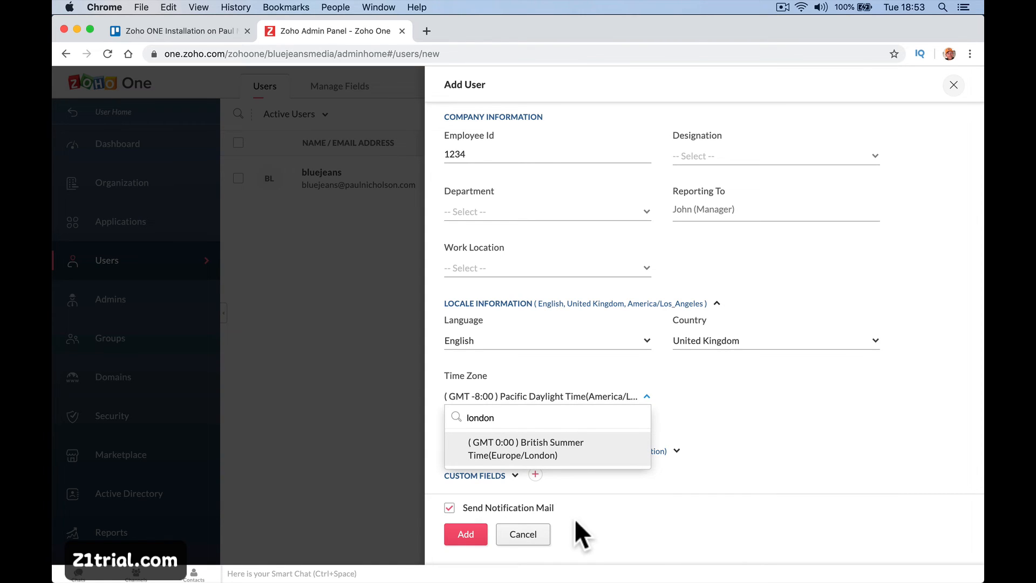
{"action": "left_click", "coordinate": [578, 456]}
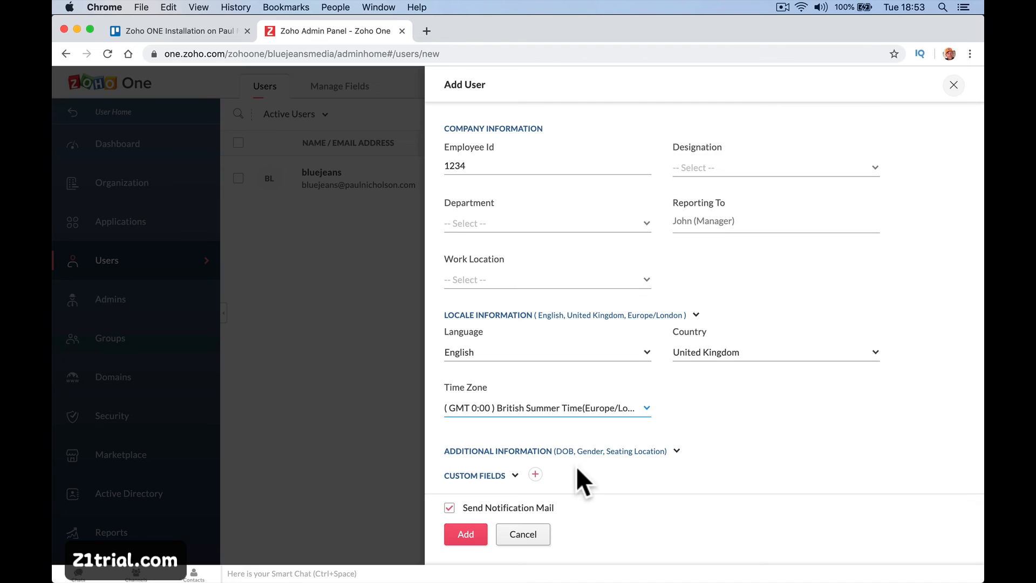
{"action": "left_click", "coordinate": [516, 474]}
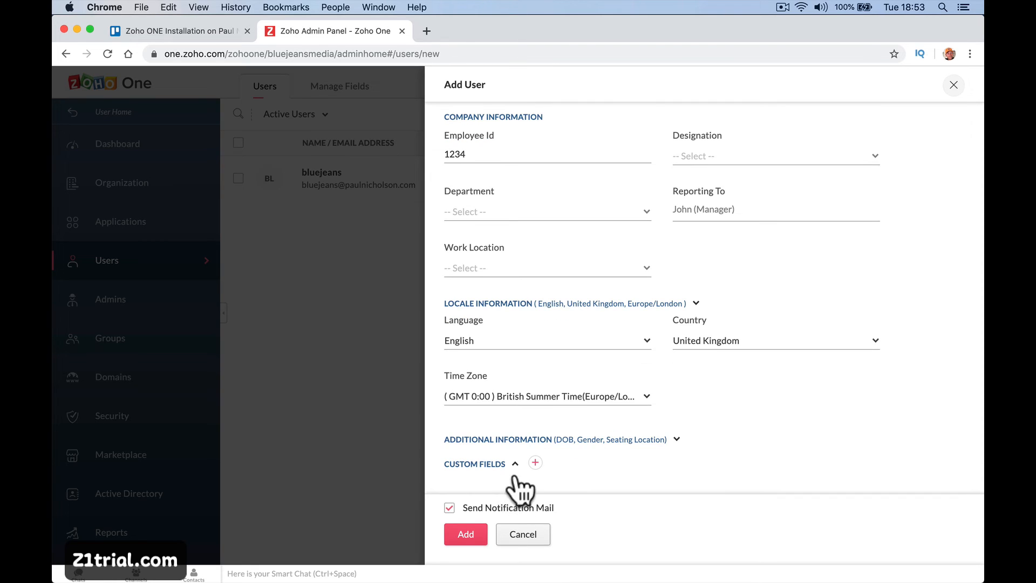
{"action": "left_click", "coordinate": [468, 534]}
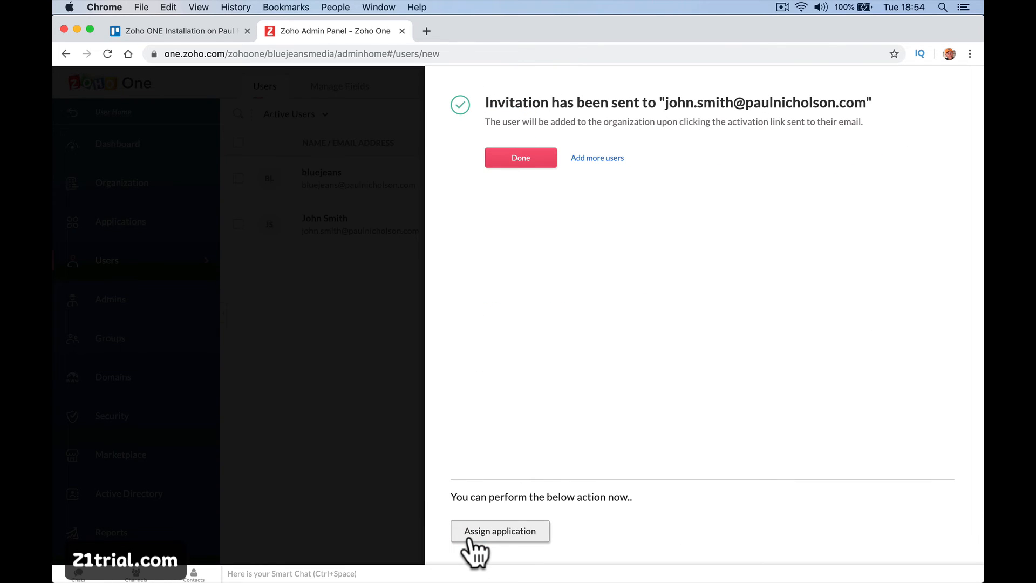
Close the invite summary, reopen the pending invitee's profile in edit mode, then switch to Mail.
{"action": "left_click", "coordinate": [515, 158]}
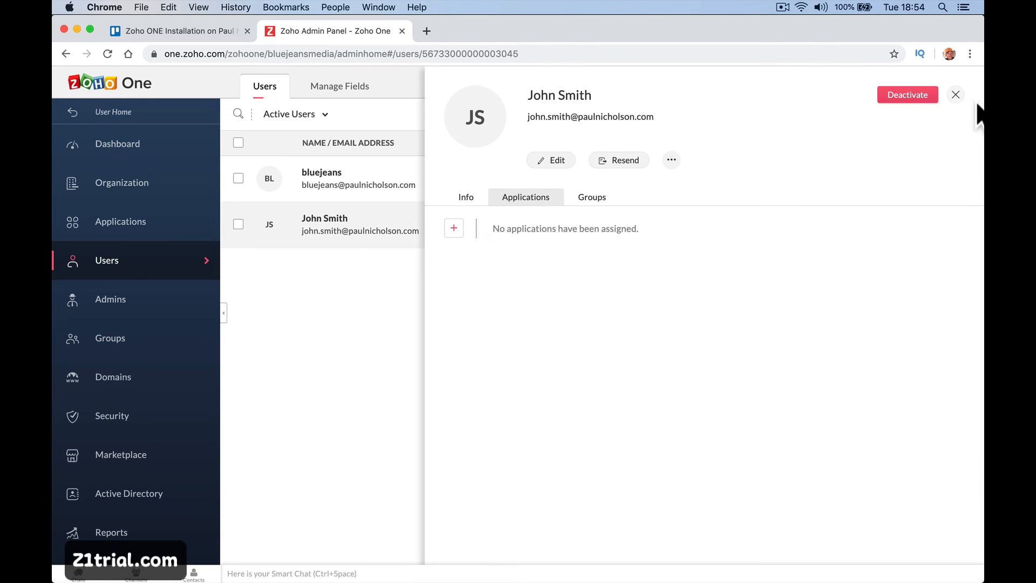
{"action": "left_click", "coordinate": [956, 95]}
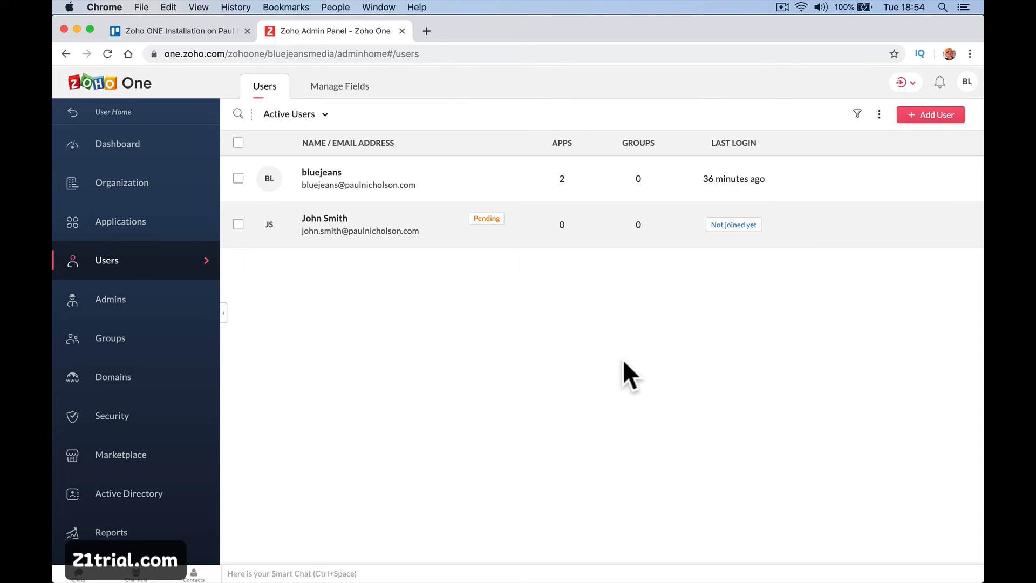
{"action": "left_click", "coordinate": [358, 218]}
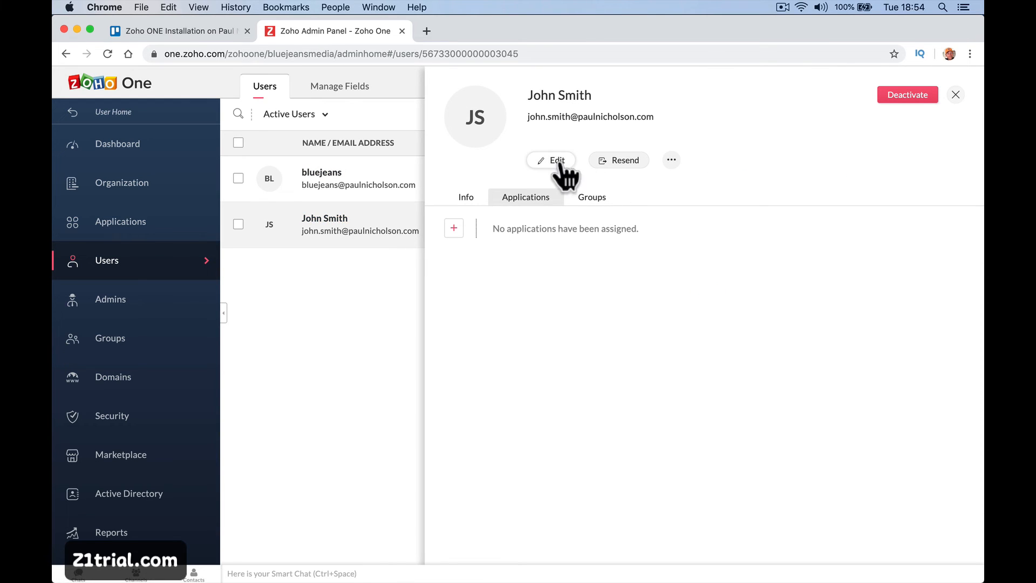
{"action": "left_click", "coordinate": [552, 161]}
{"action": "mouse_move", "coordinate": [355, 568]}
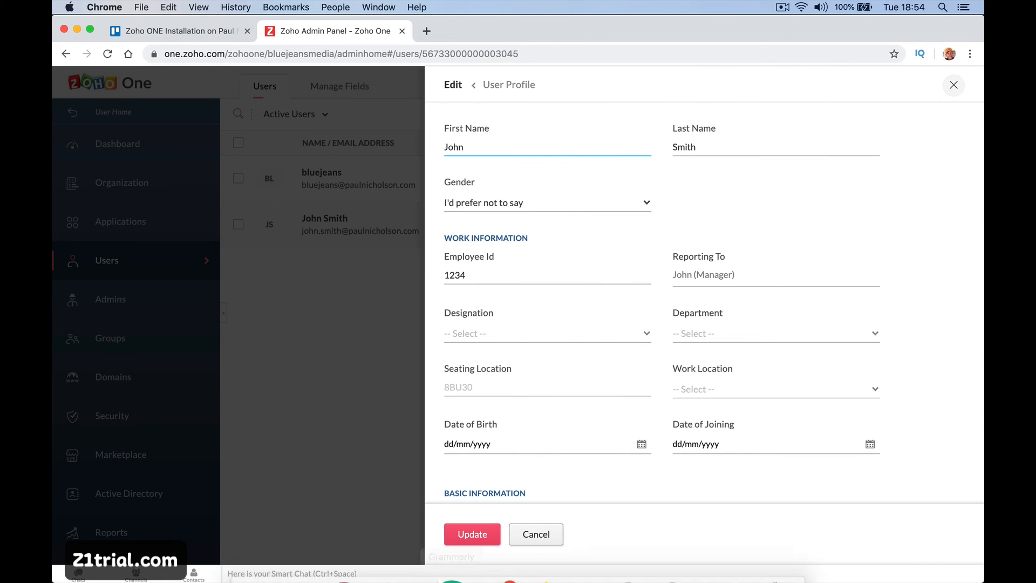
{"action": "left_click", "coordinate": [496, 558]}
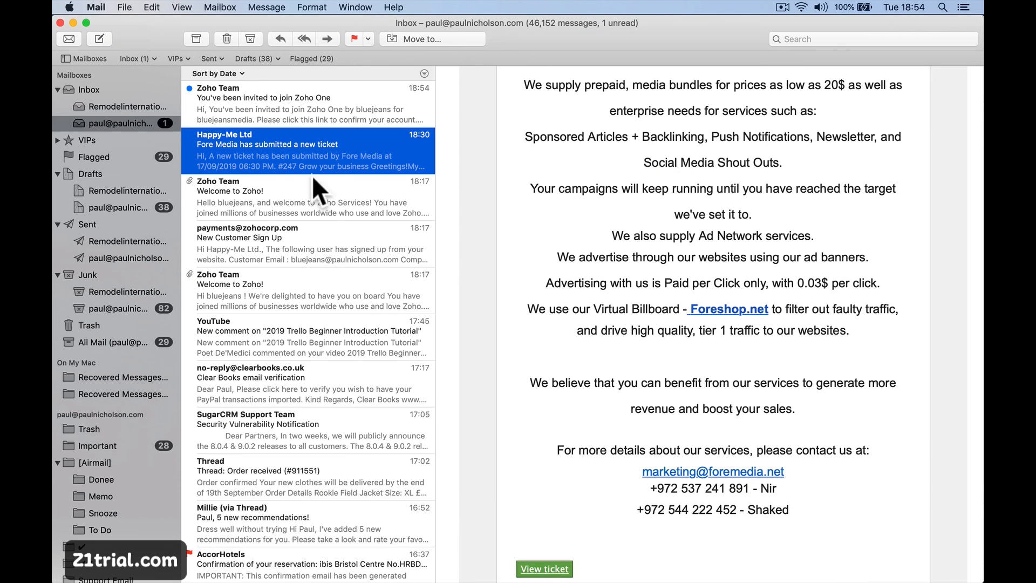
Read the 'You've been invited to join Zoho One' e-mail, then go back to the Zoho Admin Panel.
{"action": "left_click", "coordinate": [306, 89]}
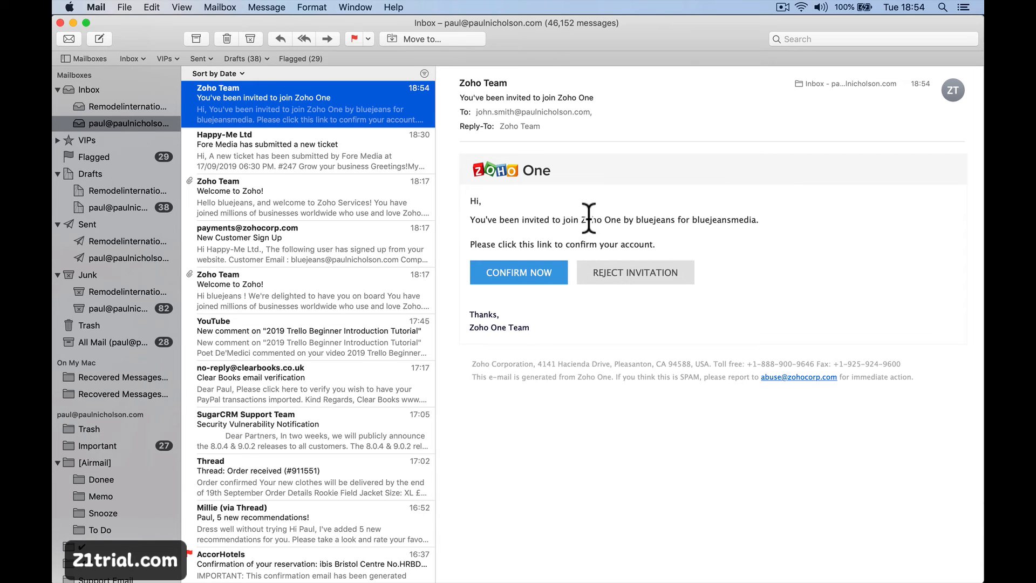
{"action": "mouse_move", "coordinate": [386, 580]}
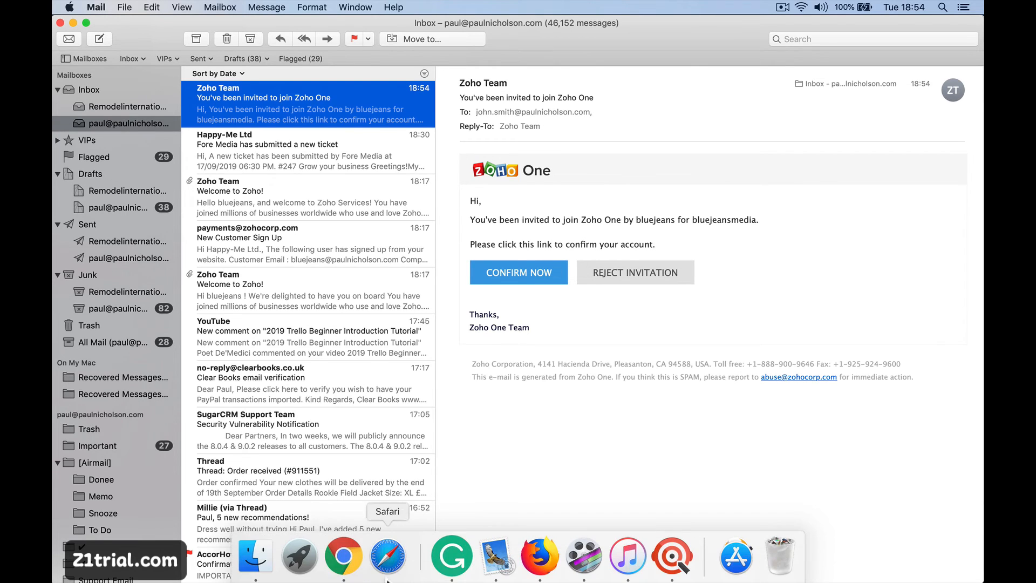
{"action": "left_click", "coordinate": [343, 562]}
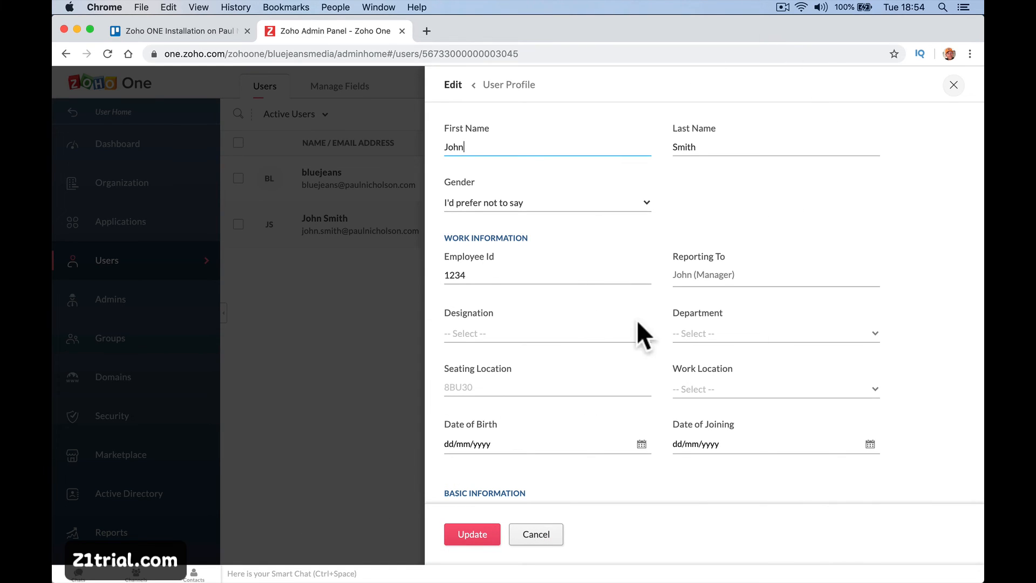
Discard the unsaved profile edits and deactivate the pending invited user from their profile panel.
{"action": "left_click", "coordinate": [952, 86]}
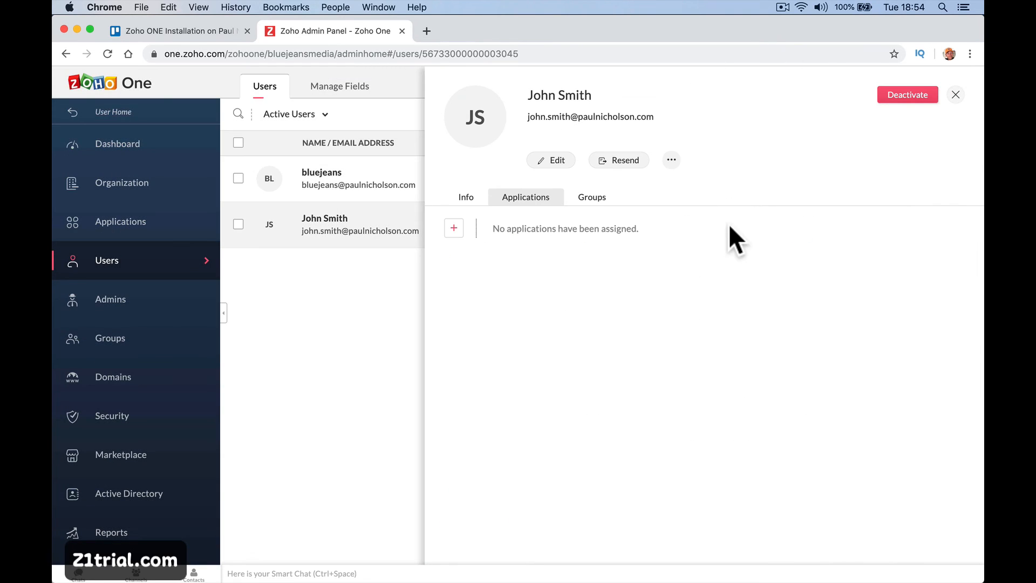
{"action": "left_click", "coordinate": [955, 95]}
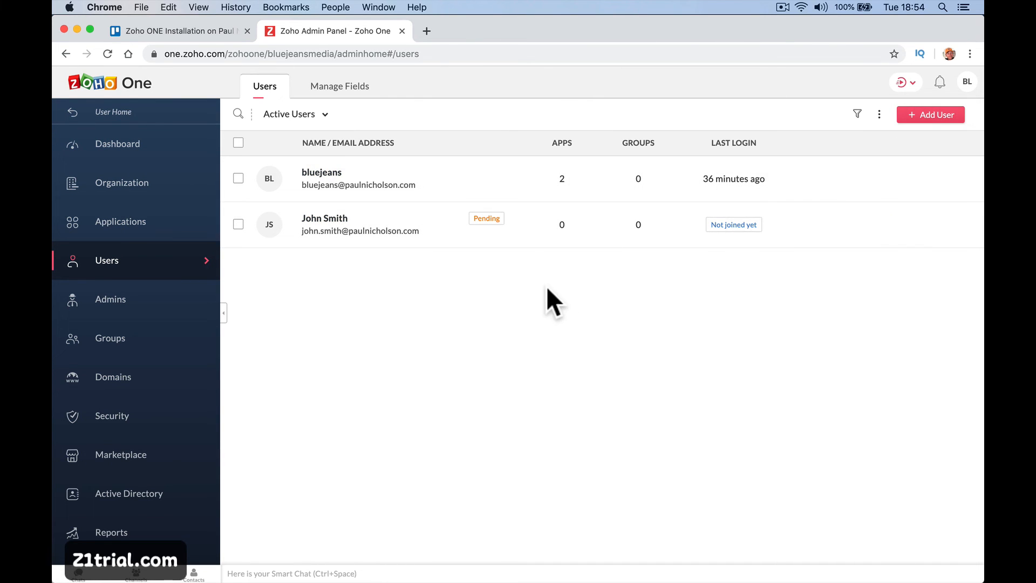
{"action": "left_click", "coordinate": [389, 236]}
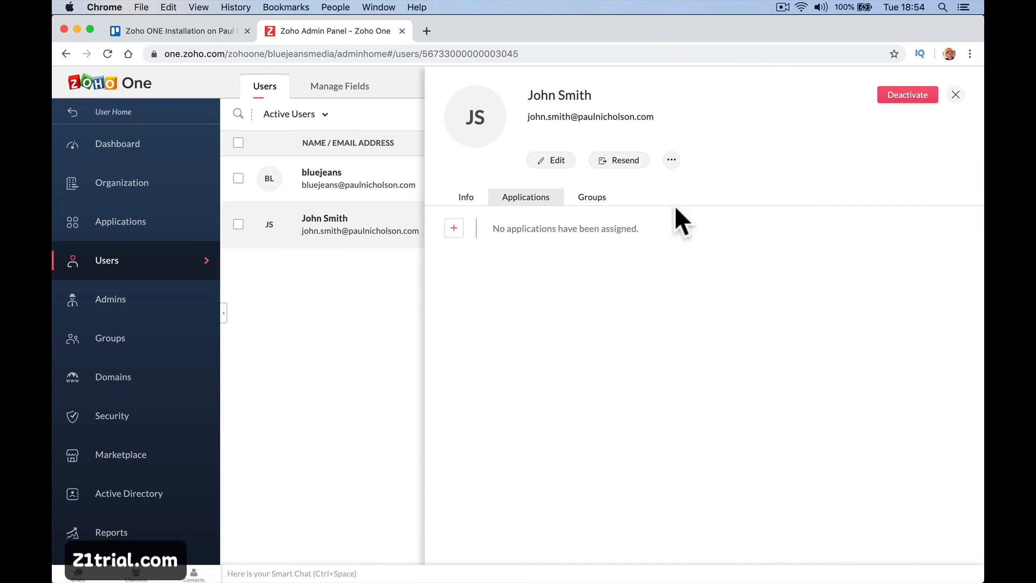
{"action": "left_click", "coordinate": [915, 98]}
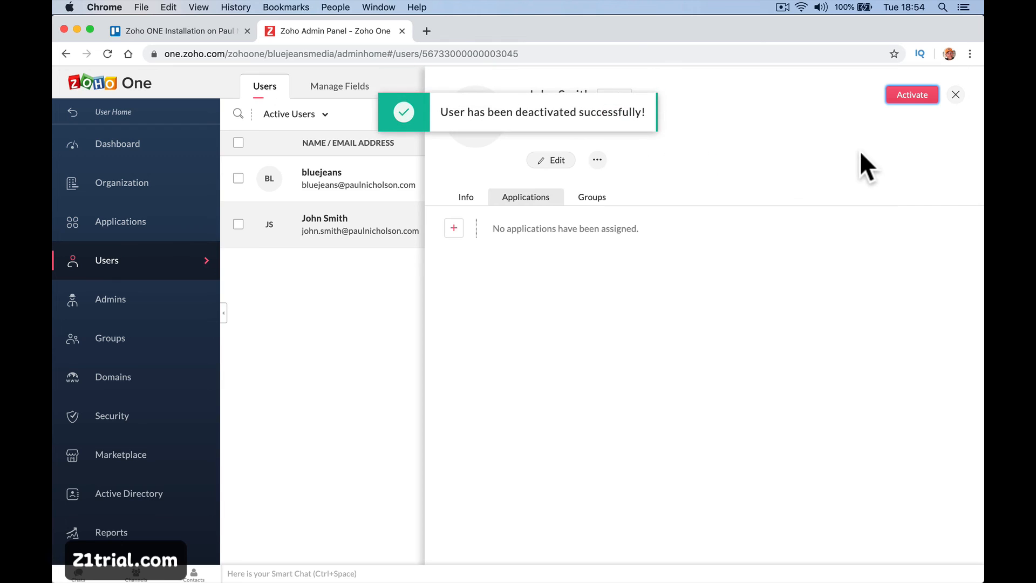
{"action": "left_click", "coordinate": [956, 95]}
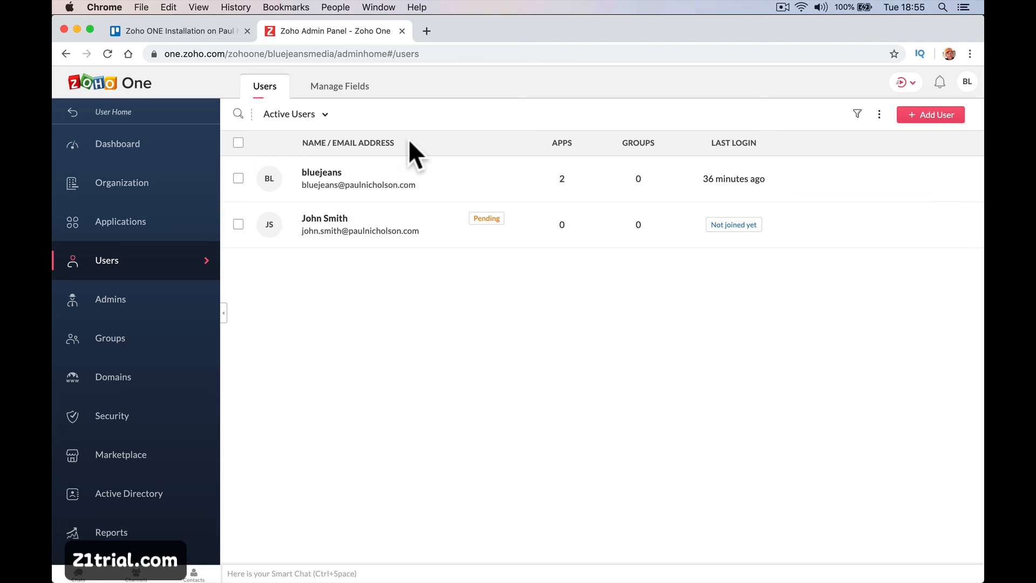
Load bluejeansmedia.com in a new browser tab.
{"action": "left_click", "coordinate": [425, 36]}
{"action": "key", "text": "BackSpace"}
{"action": "type", "text": "bl"}
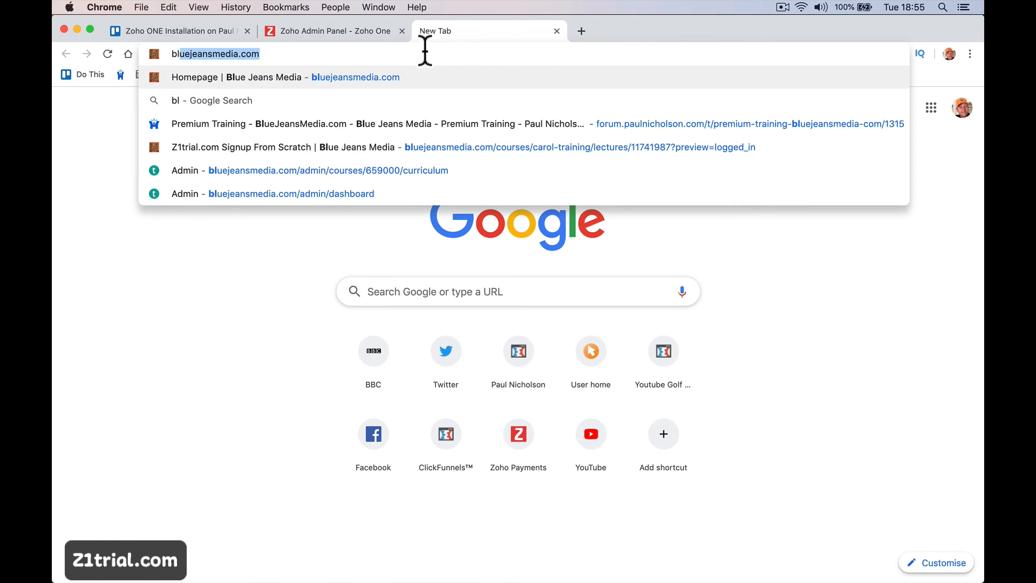
{"action": "key", "text": "Return"}
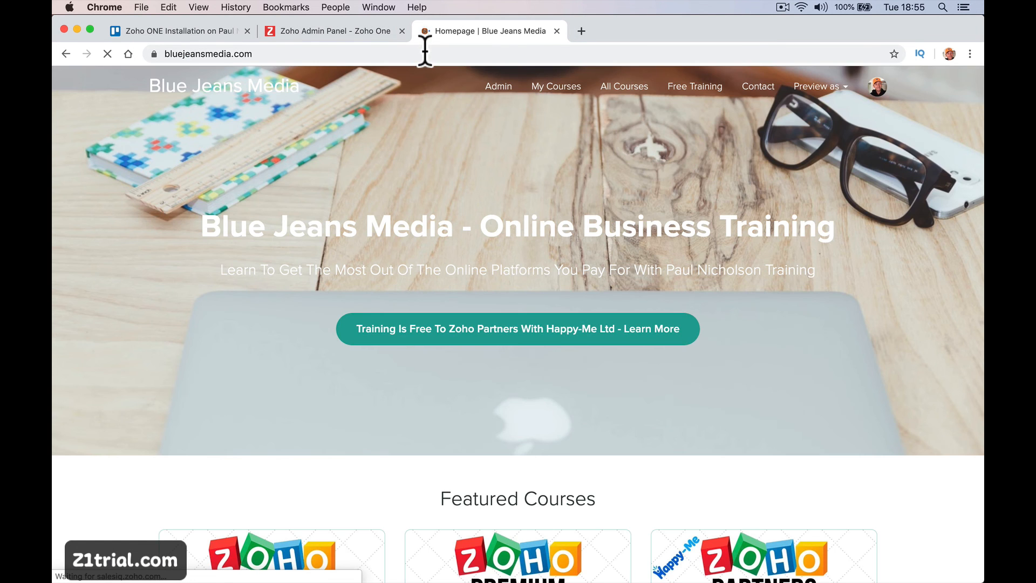
Scroll through the homepage's Featured Courses cards, all at 0% complete.
{"action": "scroll", "coordinate": [477, 270], "scroll_direction": "down", "scroll_amount": 5}
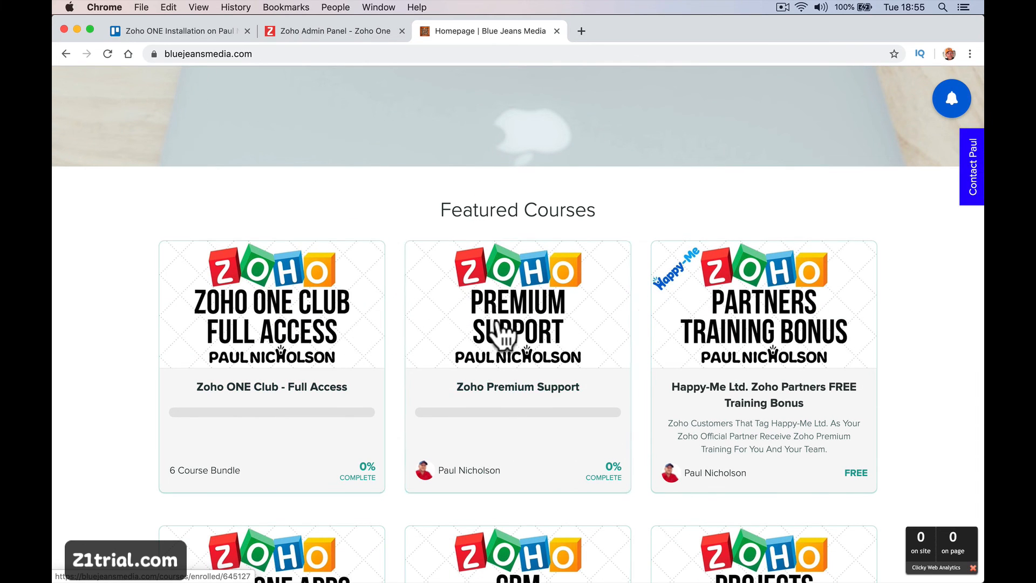
{"action": "scroll", "coordinate": [499, 440], "scroll_direction": "down", "scroll_amount": 2}
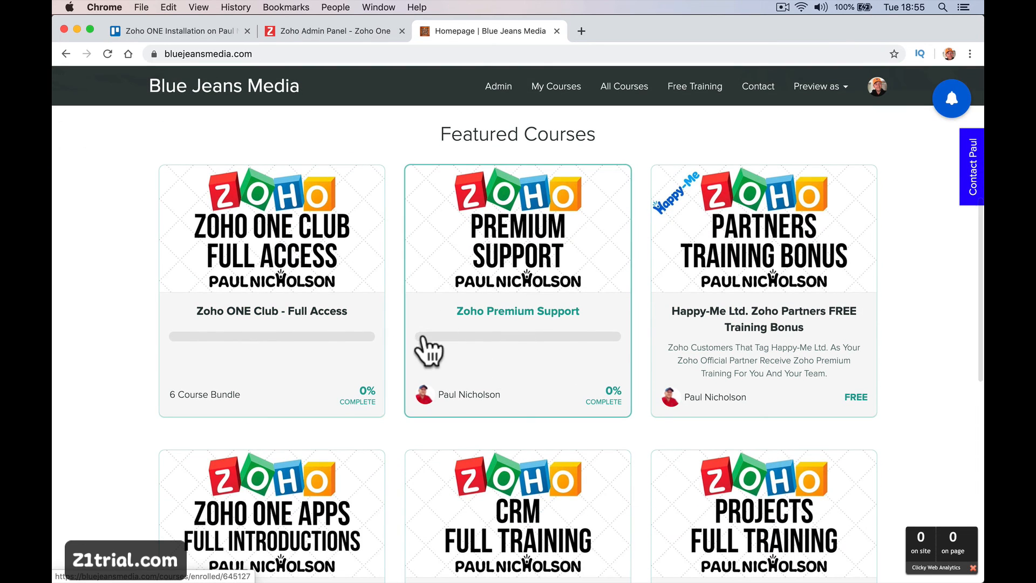
{"action": "scroll", "coordinate": [378, 291], "scroll_direction": "down", "scroll_amount": 5}
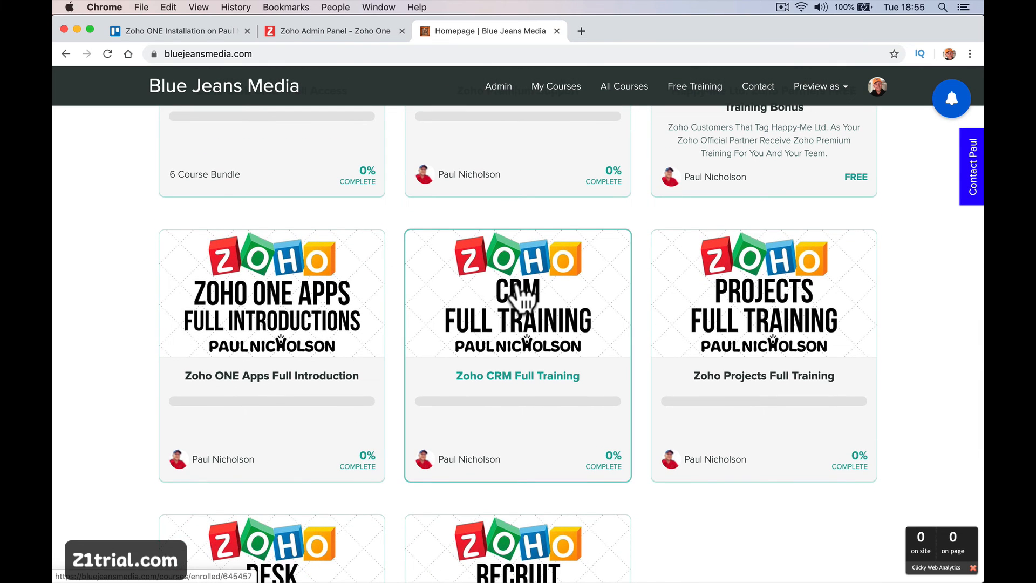
{"action": "scroll", "coordinate": [354, 335], "scroll_direction": "down", "scroll_amount": 5}
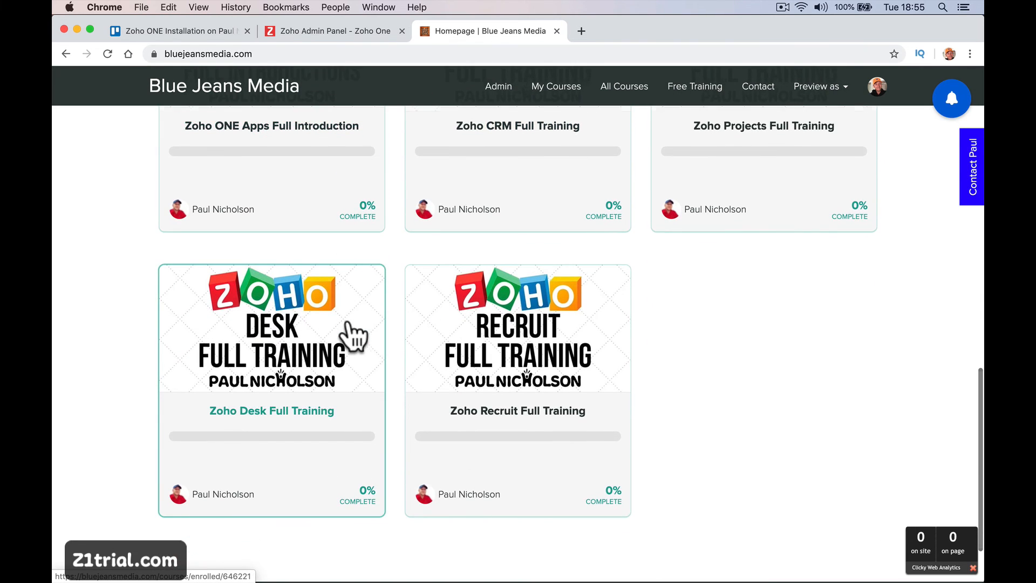
{"action": "scroll", "coordinate": [354, 334], "scroll_direction": "up", "scroll_amount": 12}
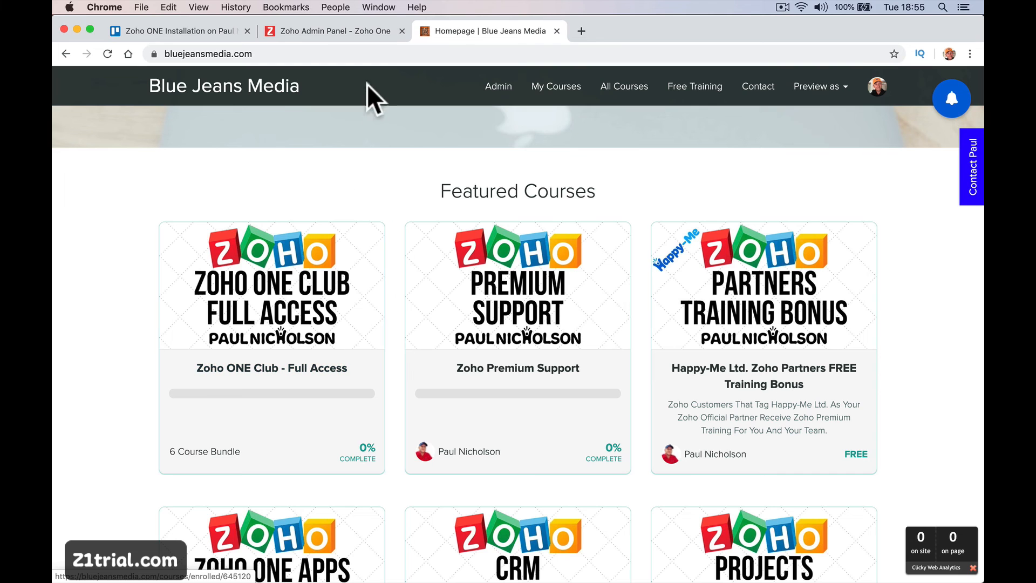
Go to the training forum site and open its Zoho ONE General Free Training category.
{"action": "left_click", "coordinate": [375, 53]}
{"action": "type", "text": "forum."}
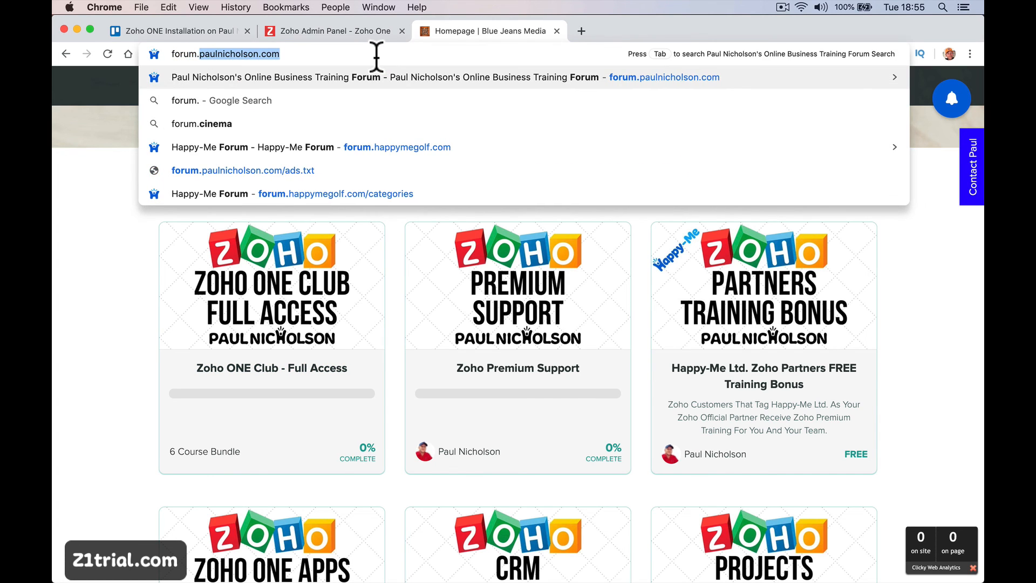
{"action": "key", "text": "Return"}
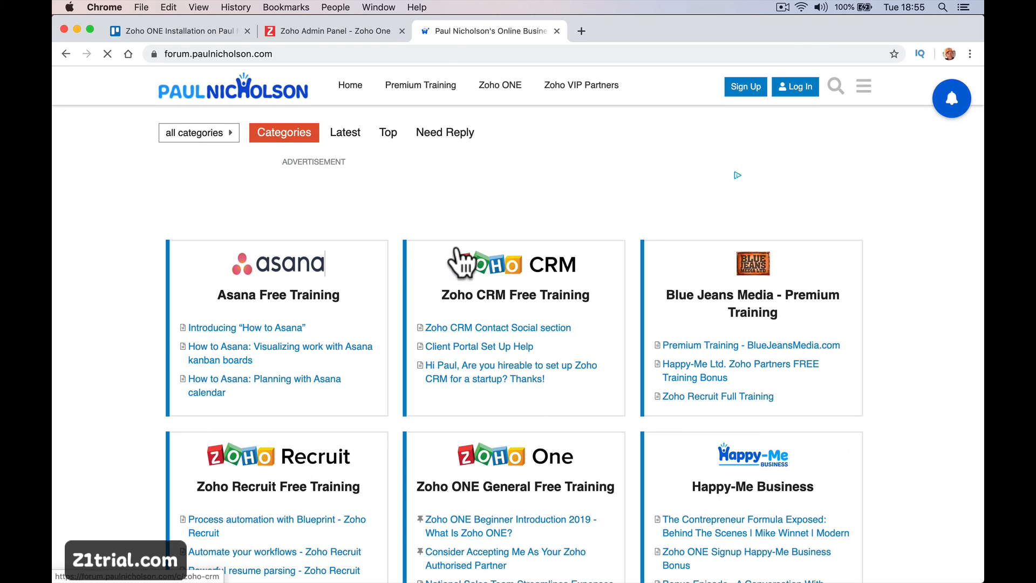
{"action": "scroll", "coordinate": [548, 231], "scroll_direction": "down", "scroll_amount": 5}
{"action": "left_click", "coordinate": [504, 233]}
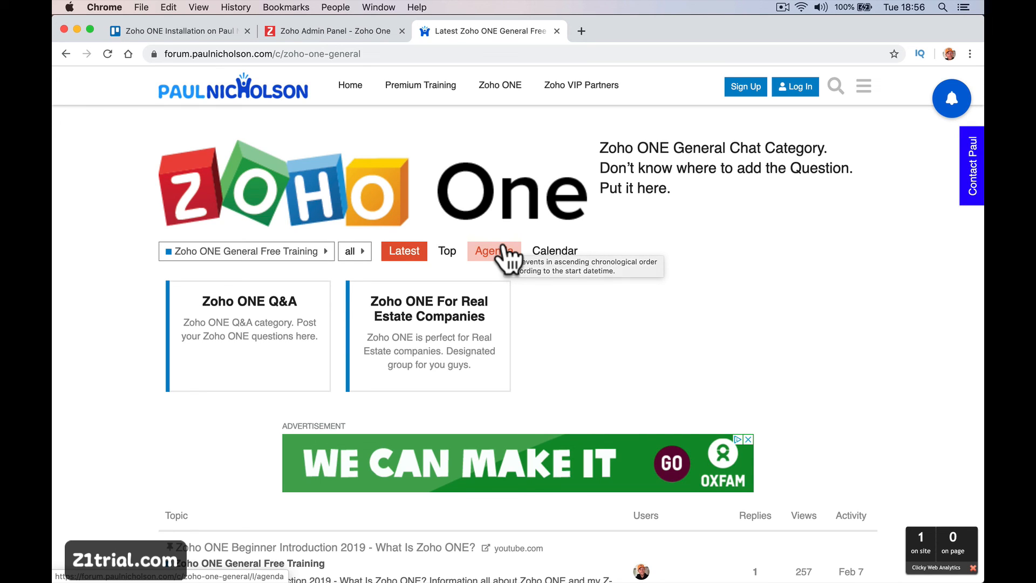
Back in the Zoho Admin Panel, review the Domains page, then open Applications.
{"action": "left_click", "coordinate": [355, 31]}
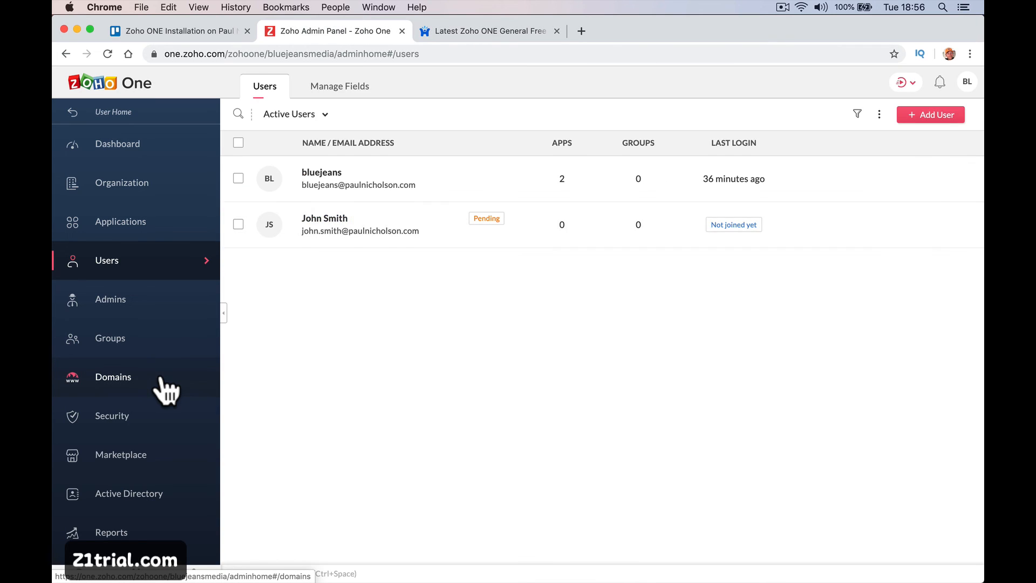
{"action": "left_click", "coordinate": [162, 380]}
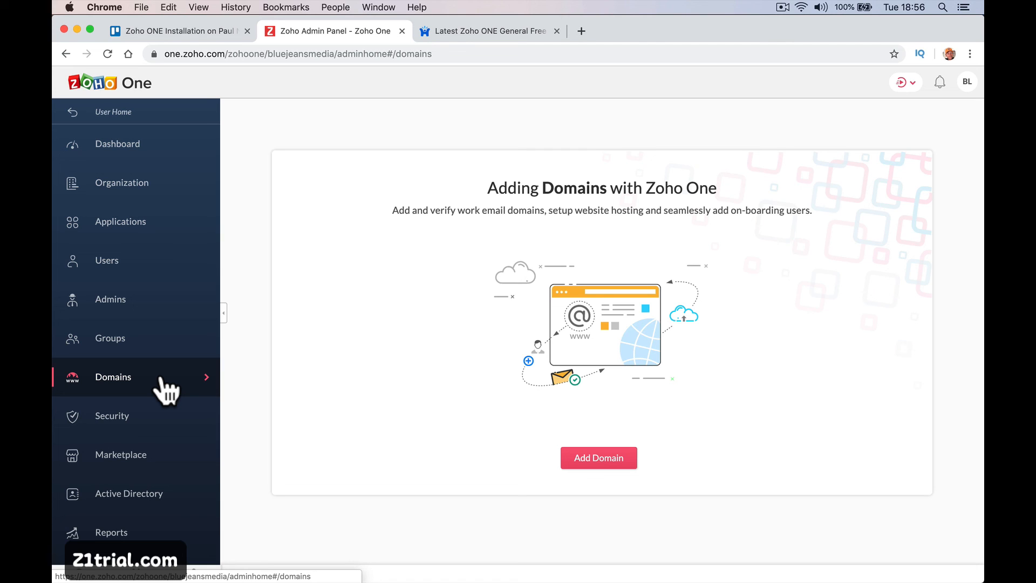
{"action": "left_click", "coordinate": [141, 222]}
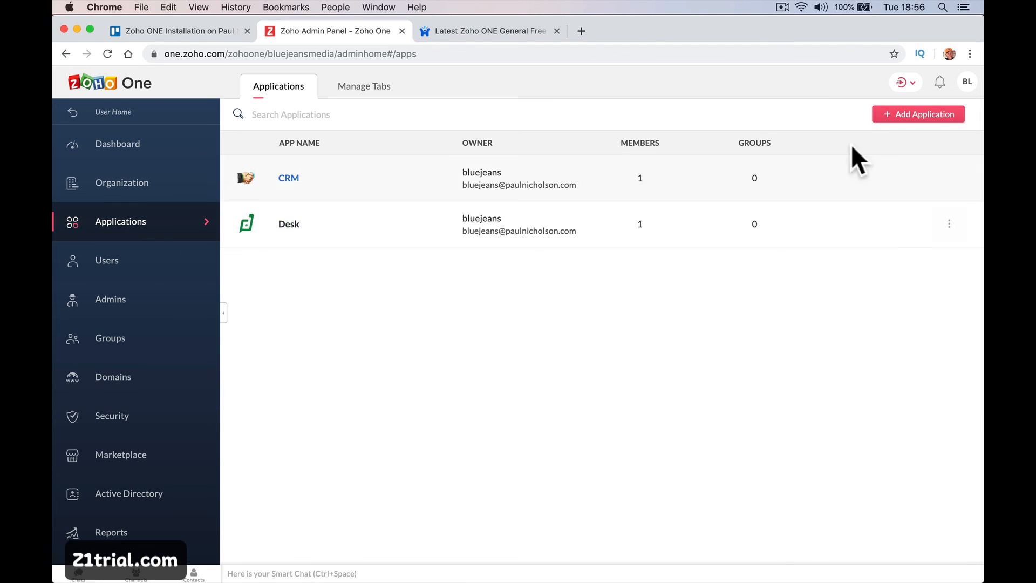
Open Add Application's View All Apps catalog and scroll the categories, with Desk shown as Added.
{"action": "left_click", "coordinate": [893, 116]}
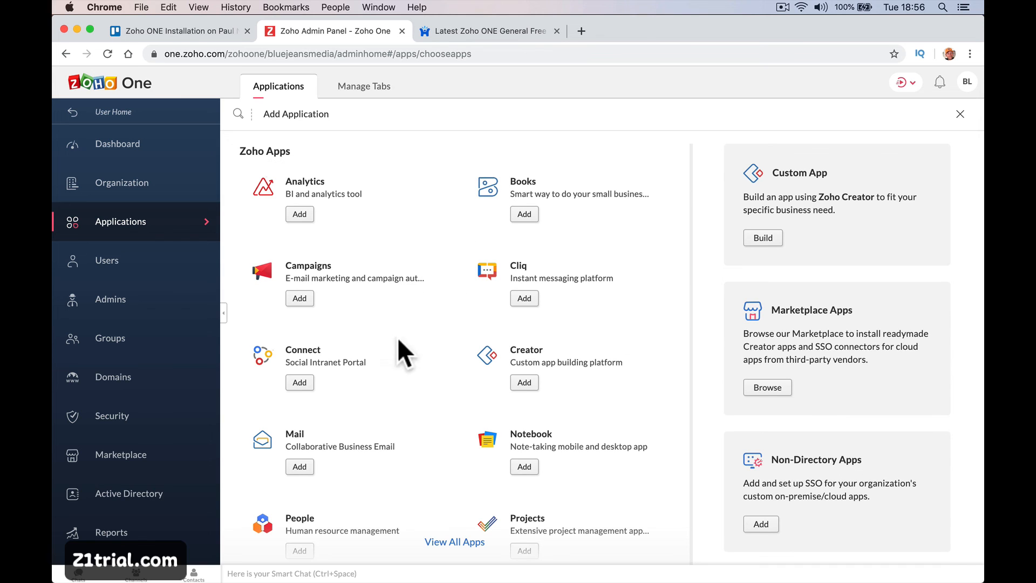
{"action": "scroll", "coordinate": [410, 355], "scroll_direction": "down", "scroll_amount": 3}
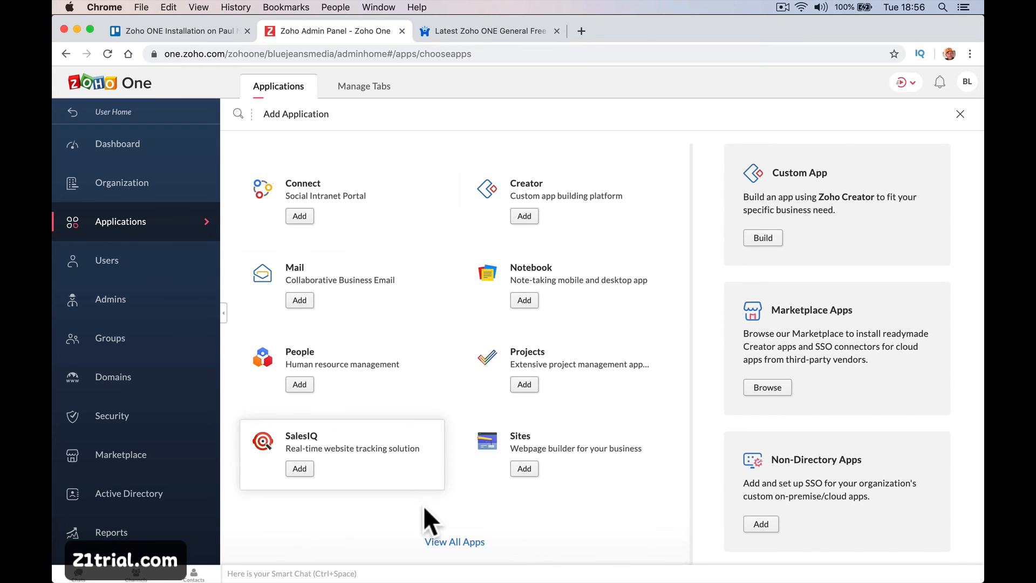
{"action": "left_click", "coordinate": [436, 541]}
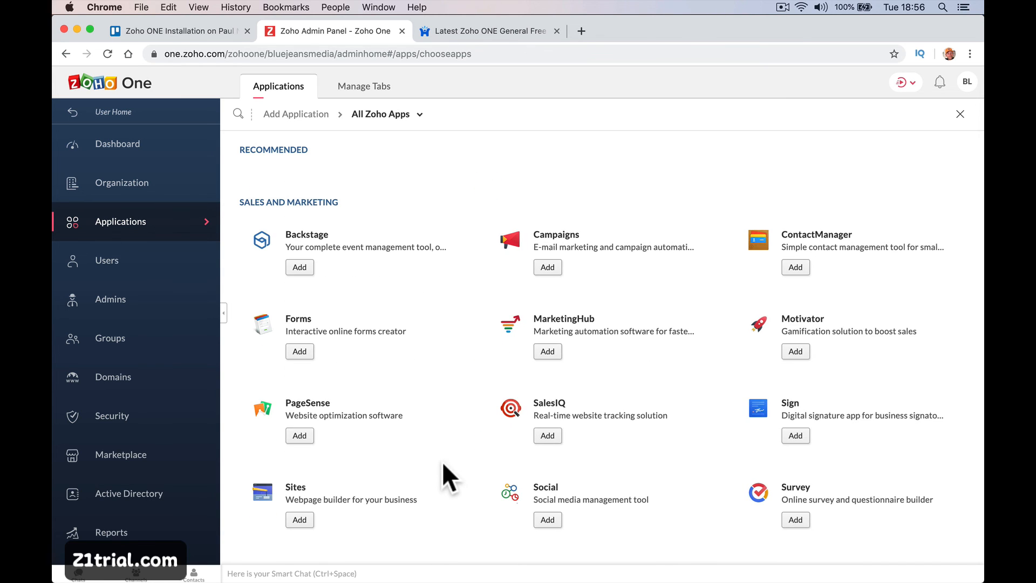
{"action": "scroll", "coordinate": [442, 462], "scroll_direction": "down", "scroll_amount": 10}
{"action": "scroll", "coordinate": [443, 463], "scroll_direction": "down", "scroll_amount": 10}
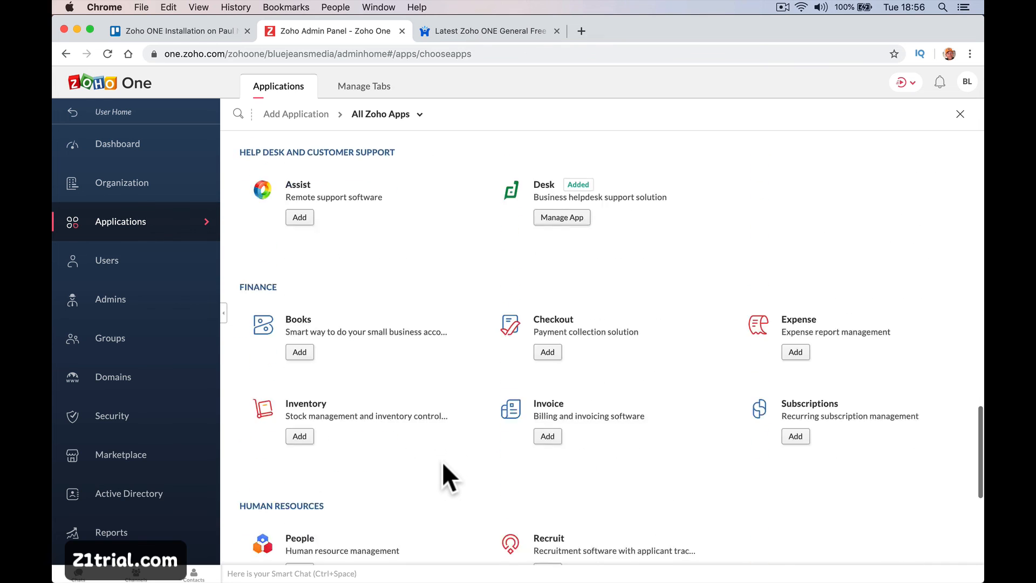
{"action": "scroll", "coordinate": [443, 464], "scroll_direction": "down", "scroll_amount": 3}
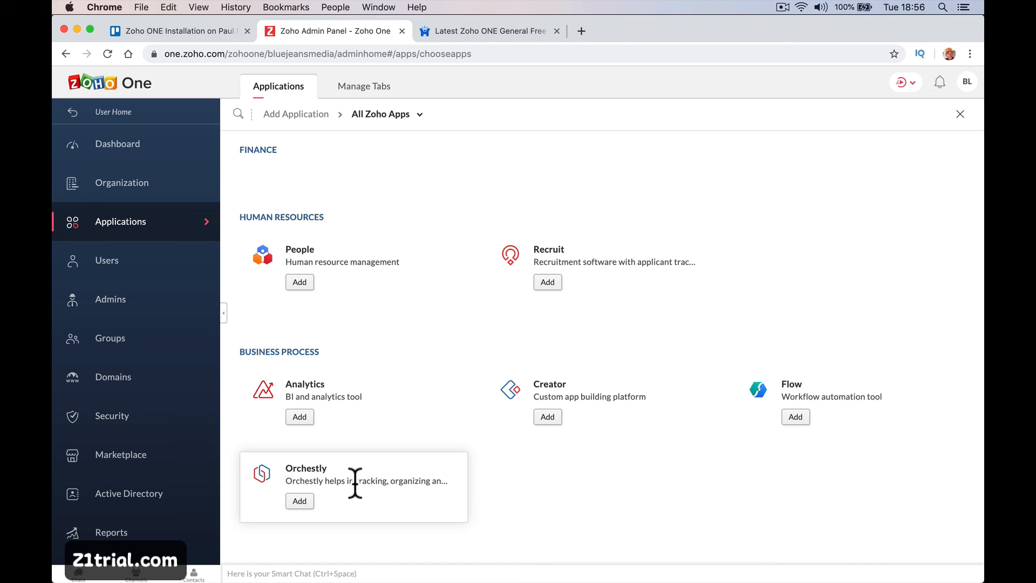
{"action": "scroll", "coordinate": [355, 482], "scroll_direction": "up", "scroll_amount": 7}
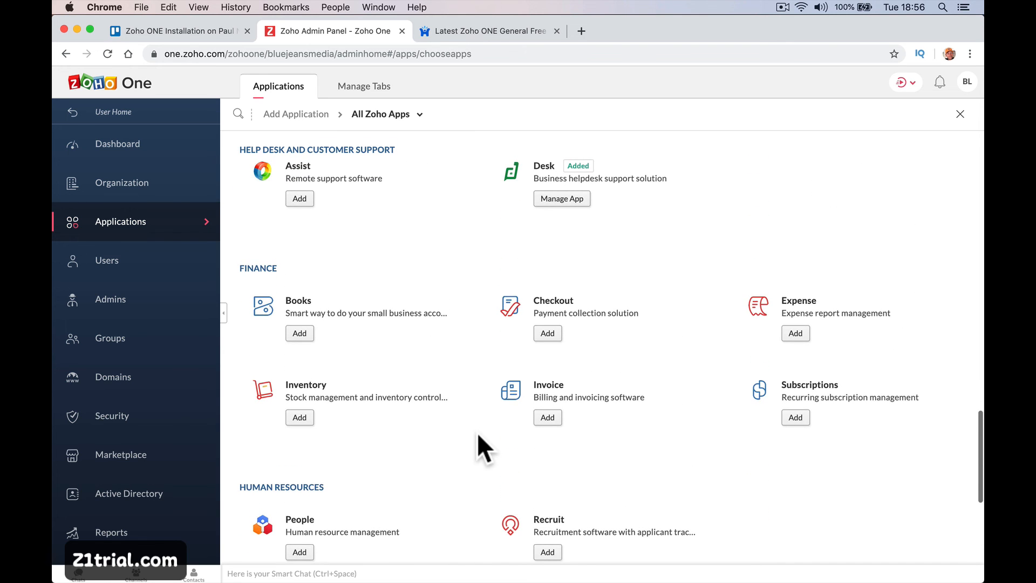
{"action": "scroll", "coordinate": [477, 432], "scroll_direction": "up", "scroll_amount": 9}
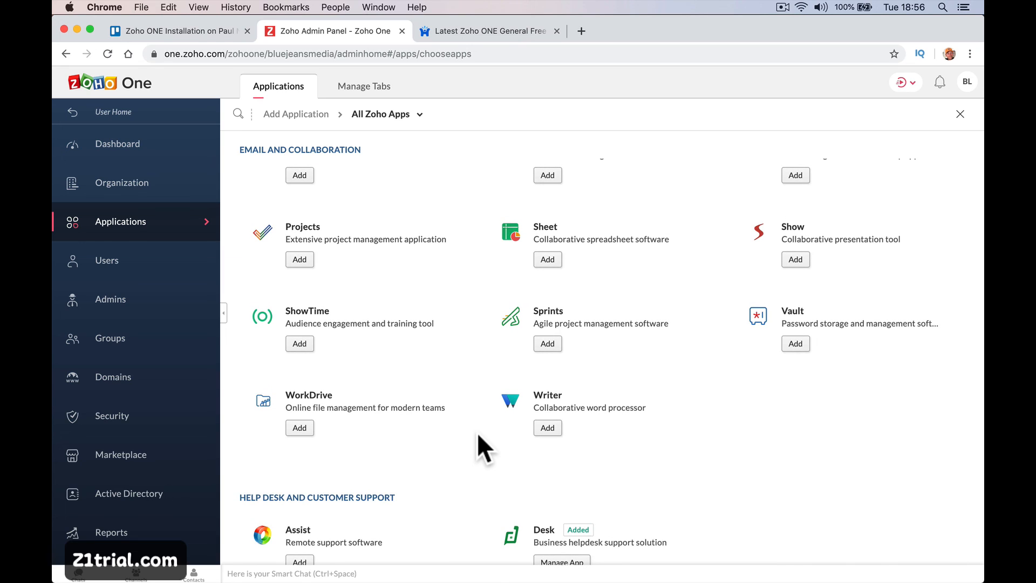